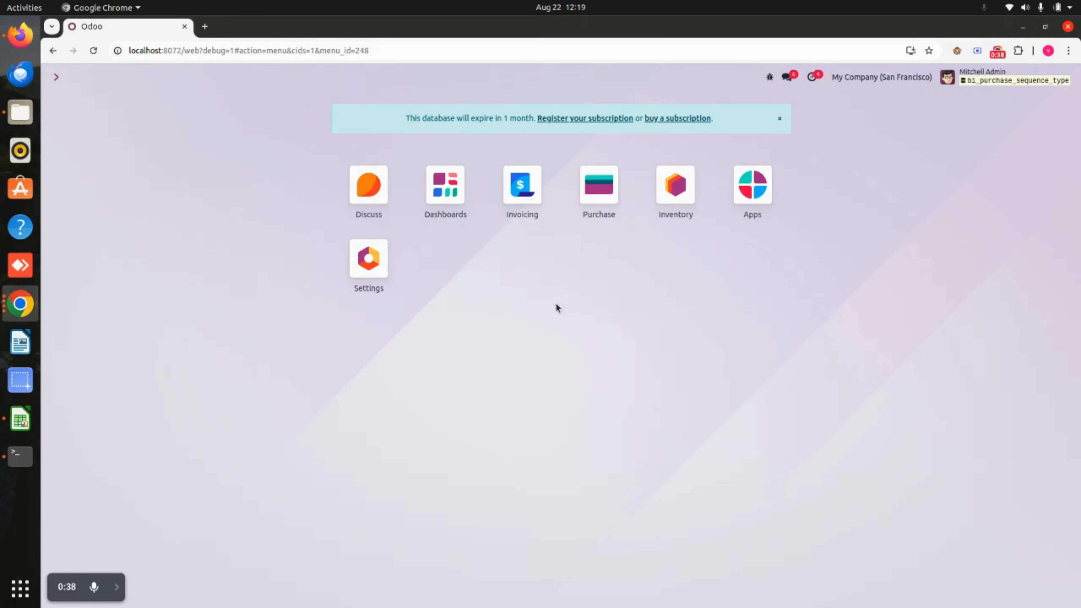
# - Open the Purchase app and display its configured purchase types
pyautogui.click(610, 225)
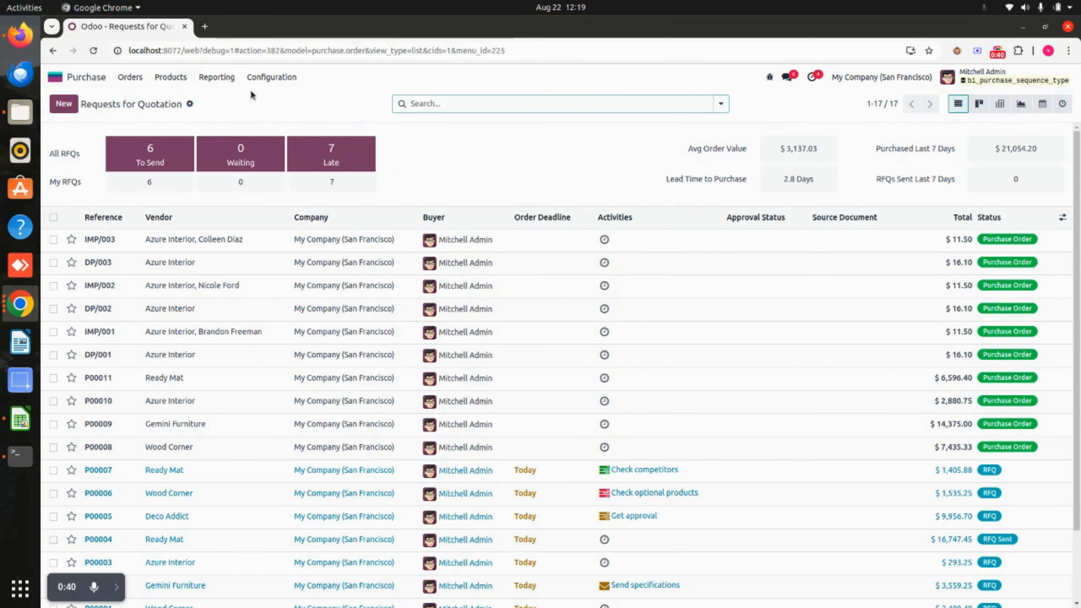
pyautogui.click(267, 78)
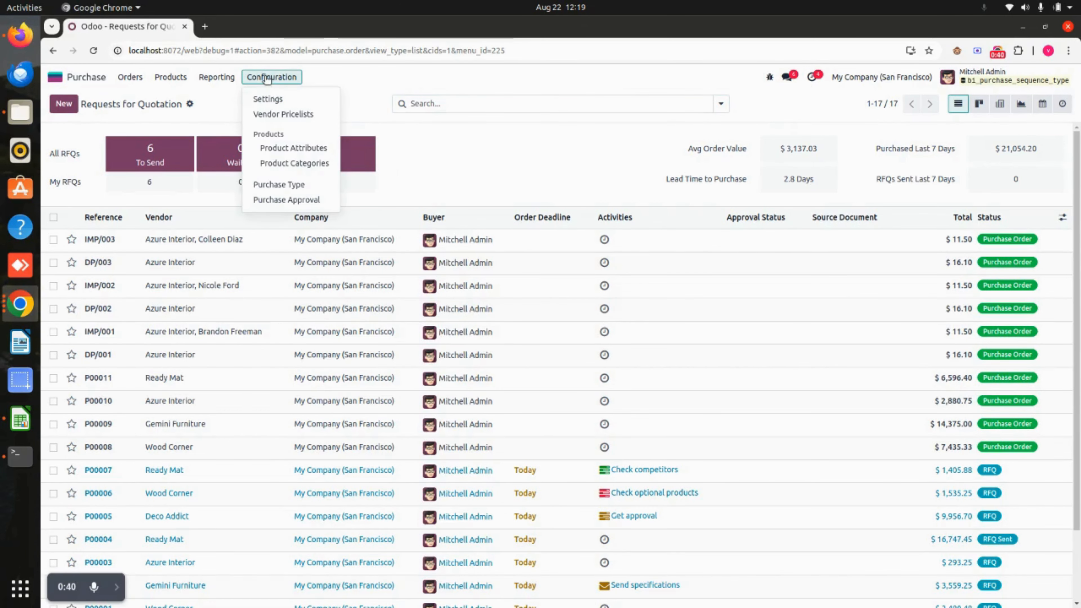
pyautogui.click(281, 185)
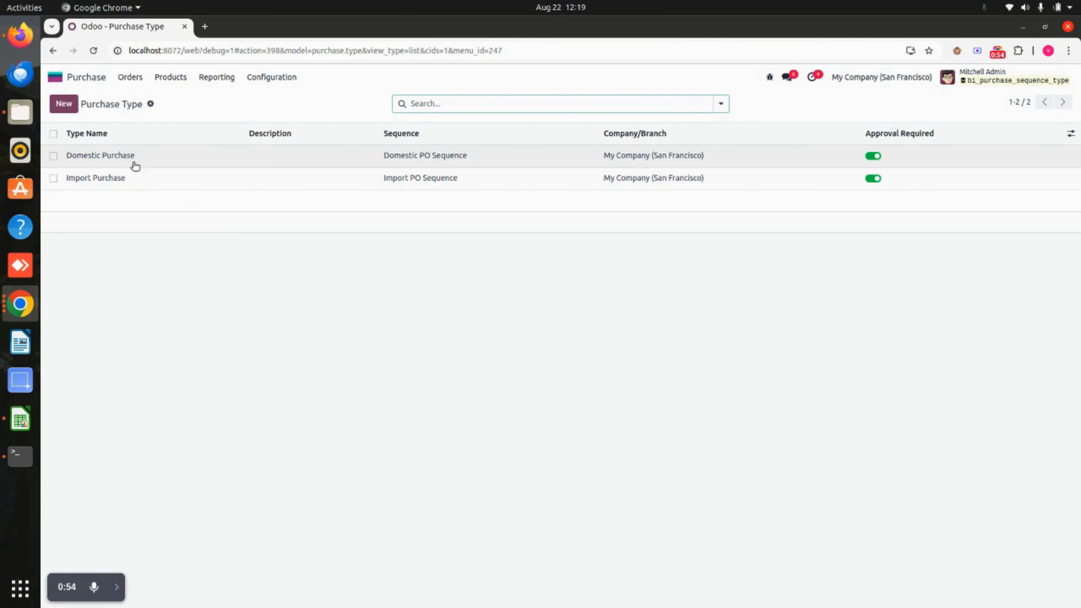
# - Open the sequence linked to the Domestic Purchase type, check its implementation and numbering settings, and return to the purchase types
pyautogui.click(269, 158)
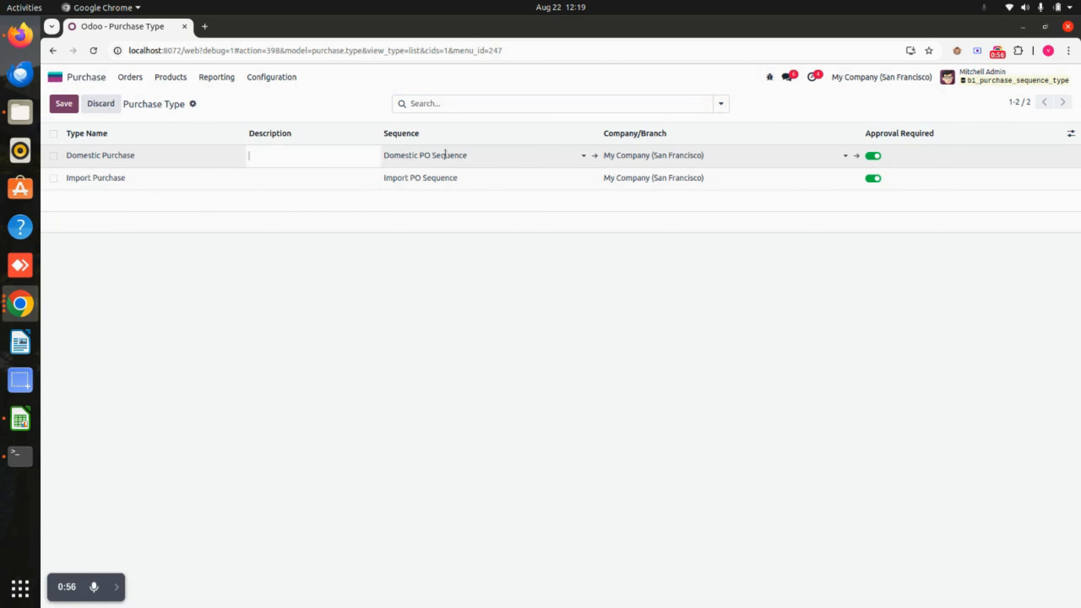
pyautogui.click(484, 156)
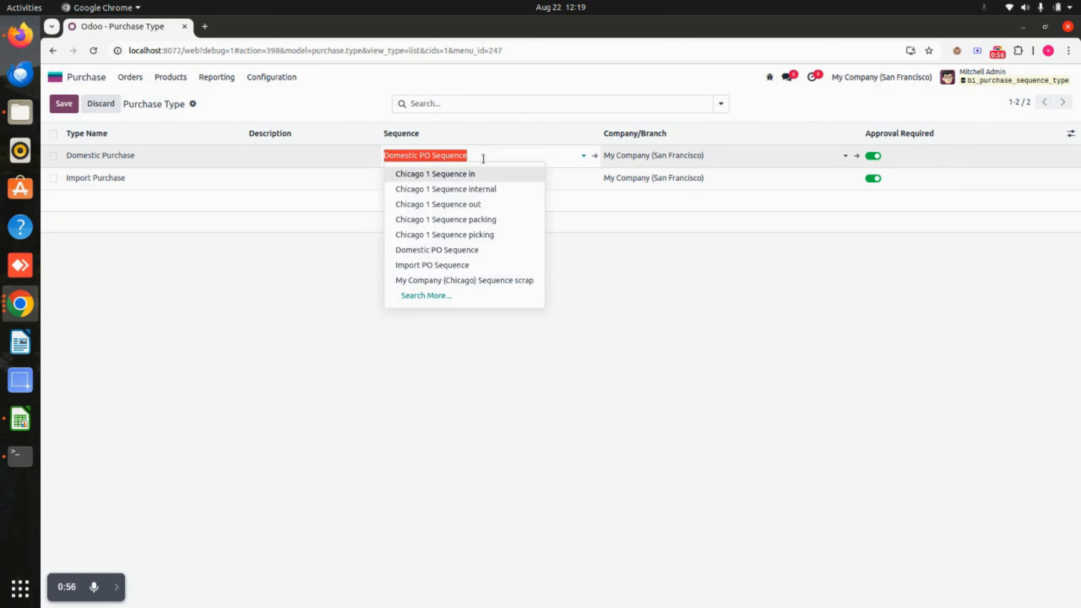
pyautogui.click(594, 155)
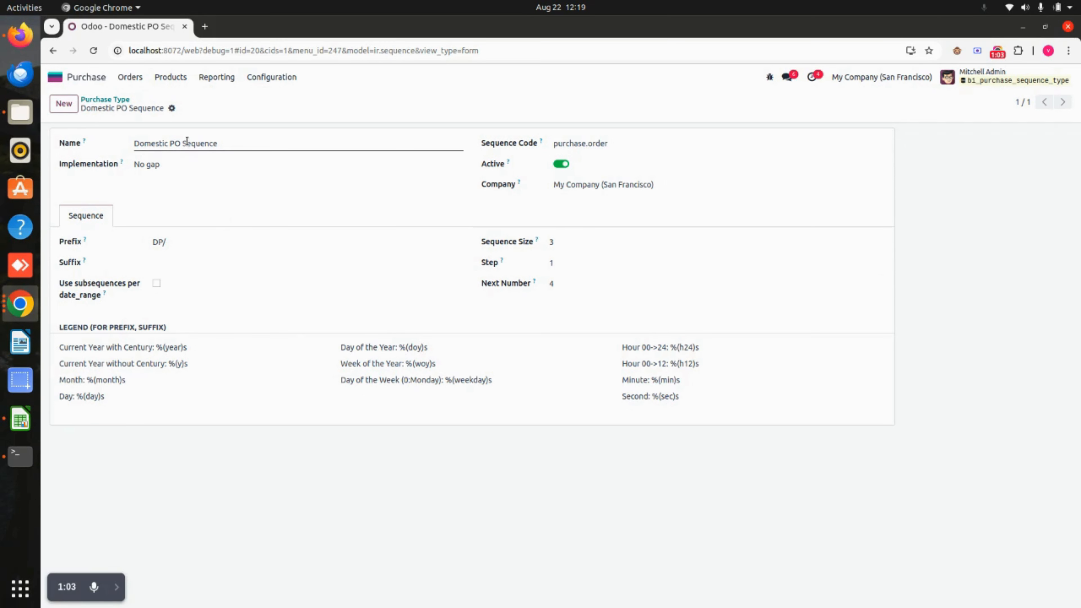
pyautogui.click(203, 164)
pyautogui.click(240, 210)
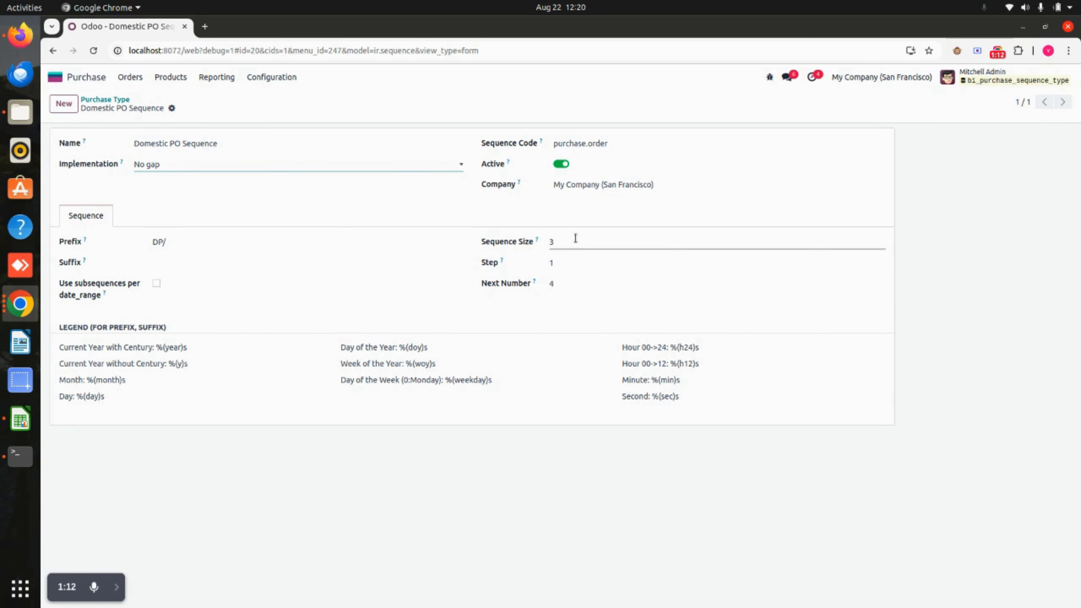
pyautogui.click(119, 99)
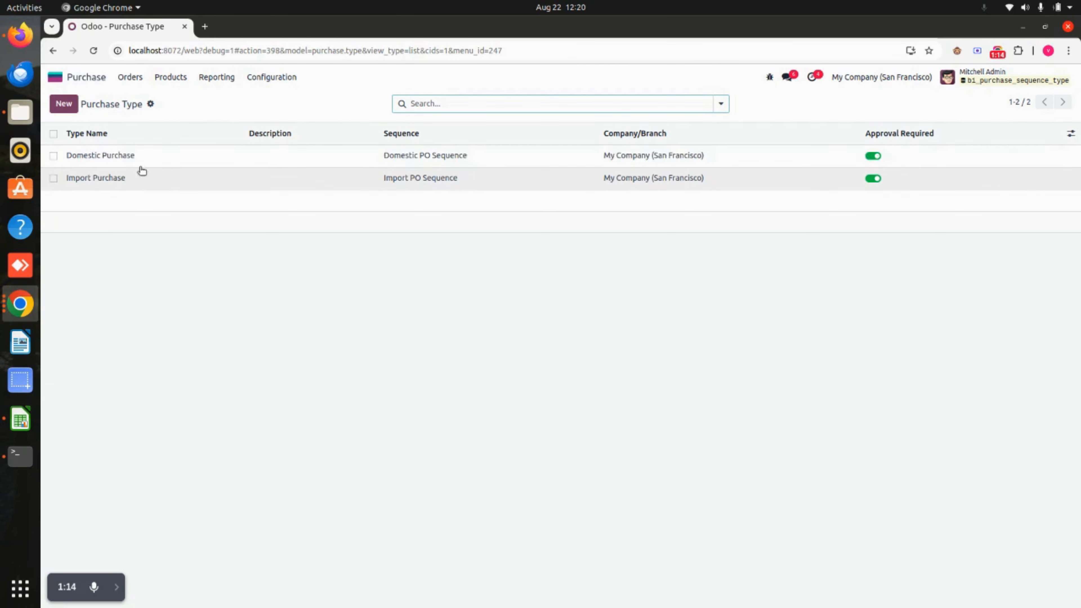
# - Open the sequence linked to the Import Purchase type, check its implementation and numbering settings, and return to the purchase types
pyautogui.click(149, 179)
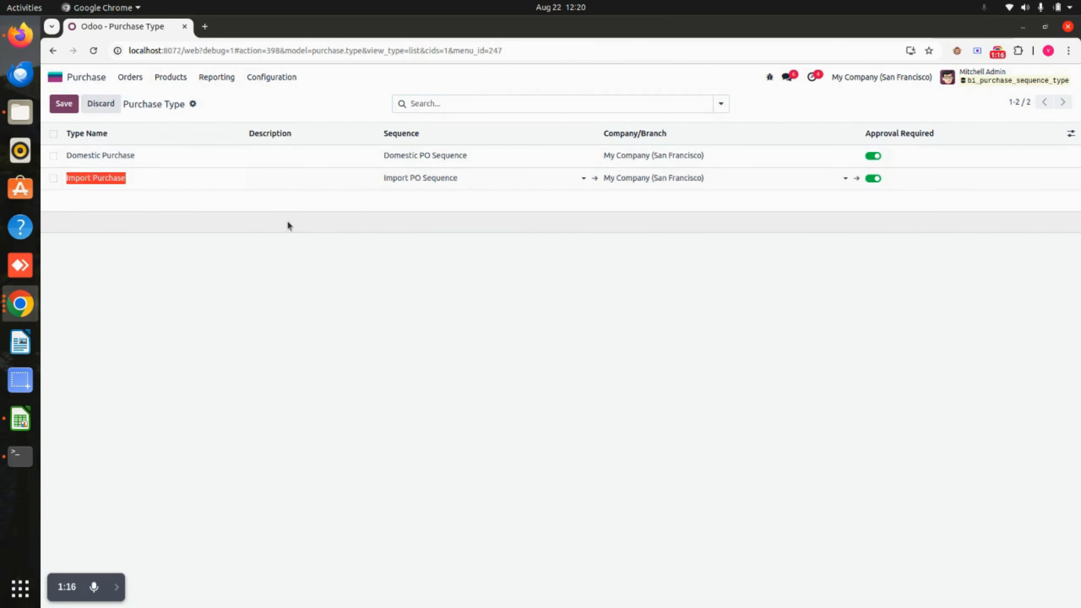
pyautogui.click(490, 178)
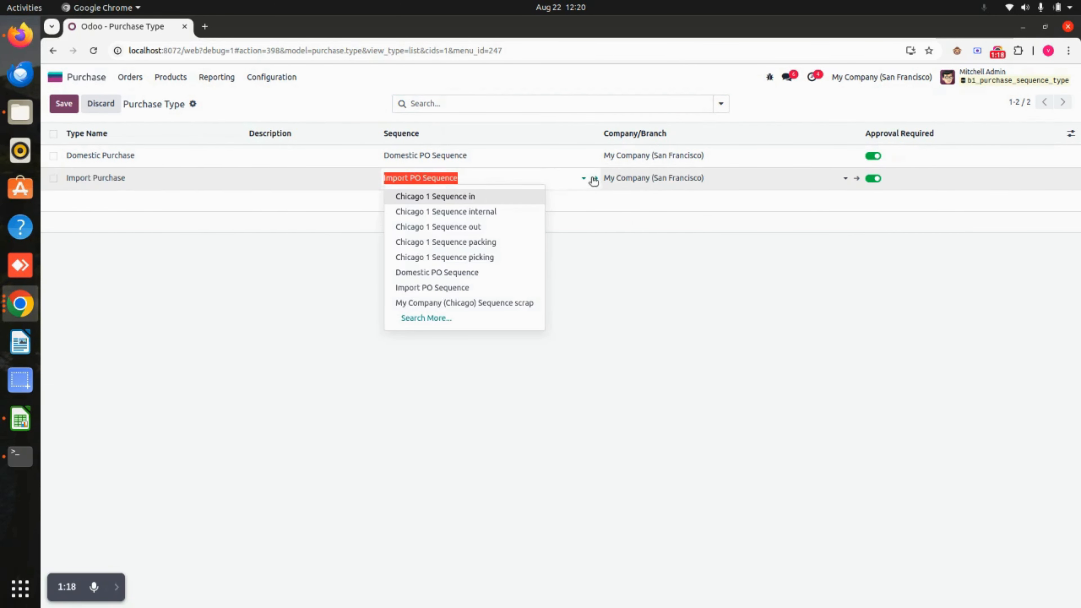
pyautogui.click(594, 179)
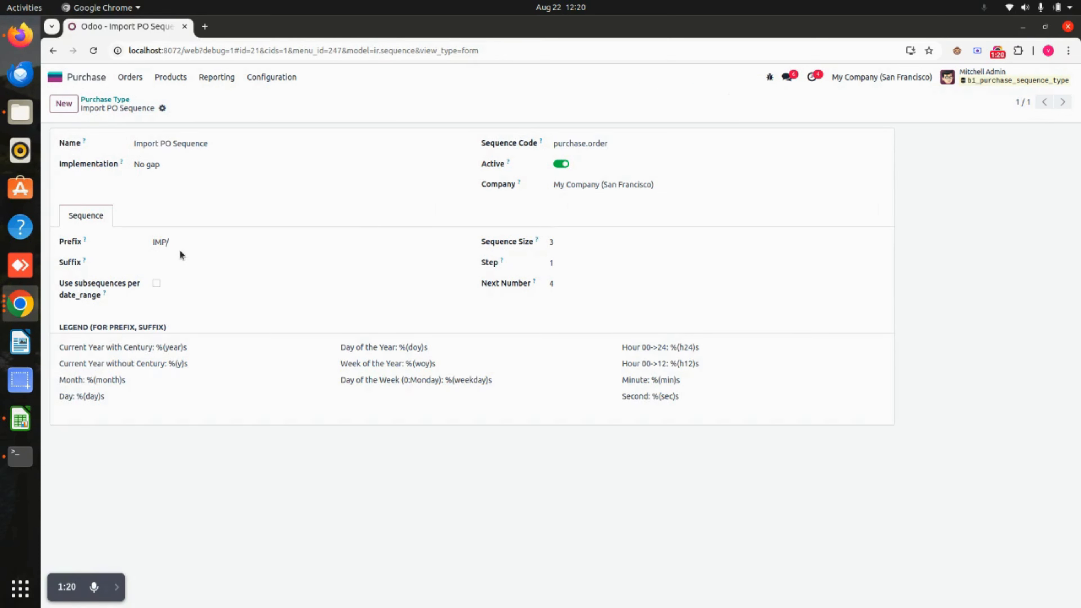
pyautogui.click(183, 166)
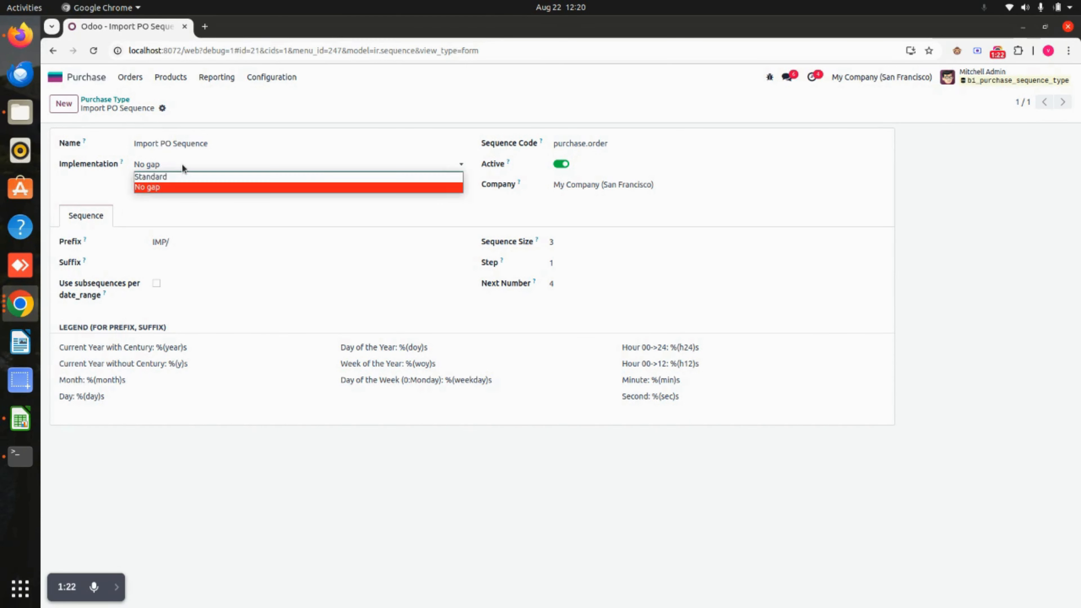
pyautogui.click(527, 95)
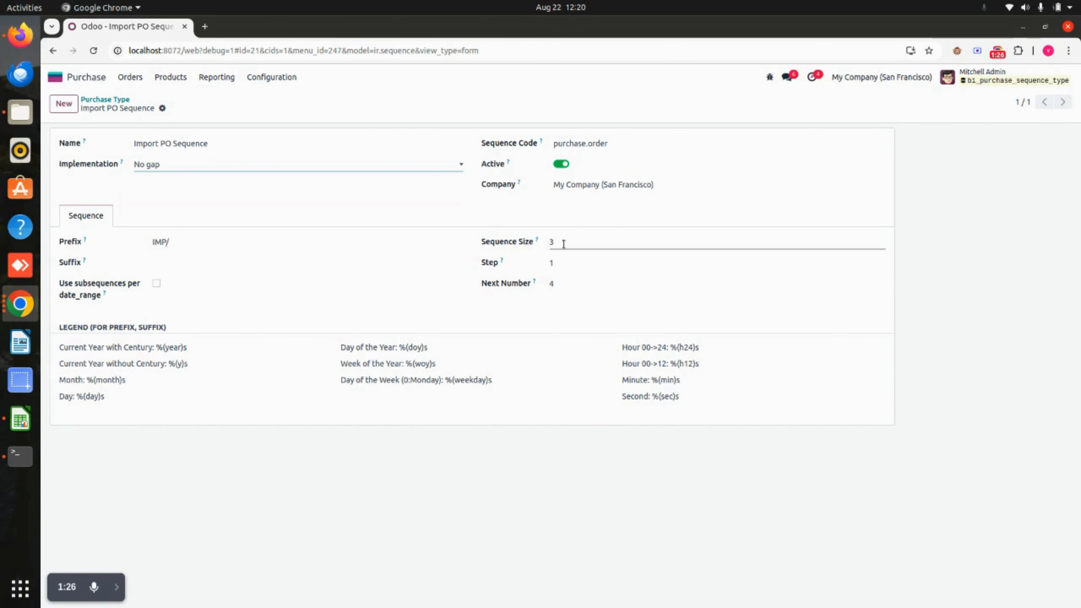
pyautogui.click(122, 101)
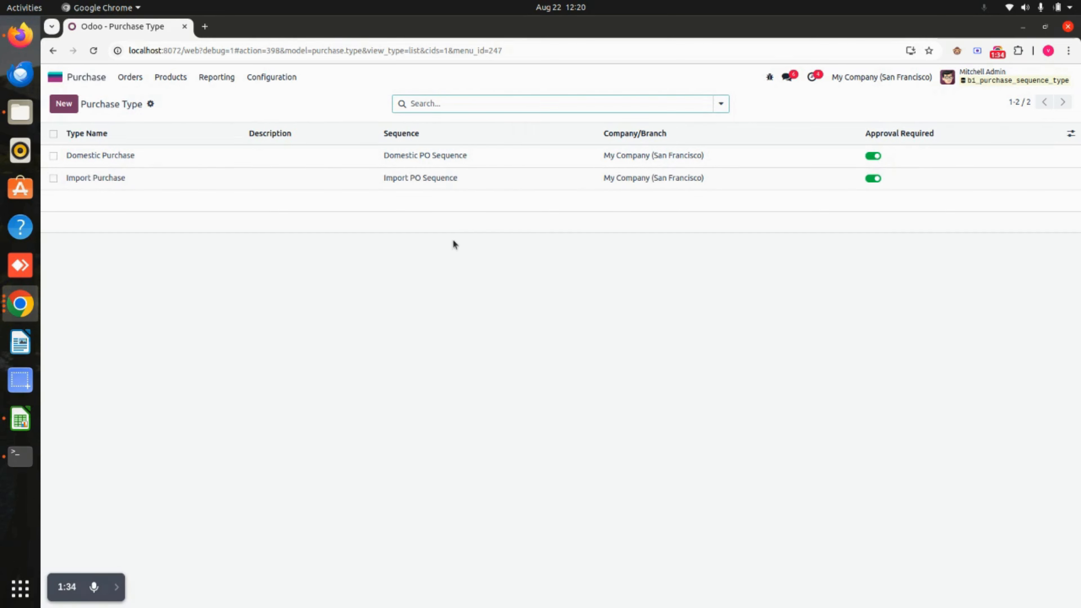
# - Check the available companies and the Approval Required setting for the Domestic Purchase type
pyautogui.click(736, 157)
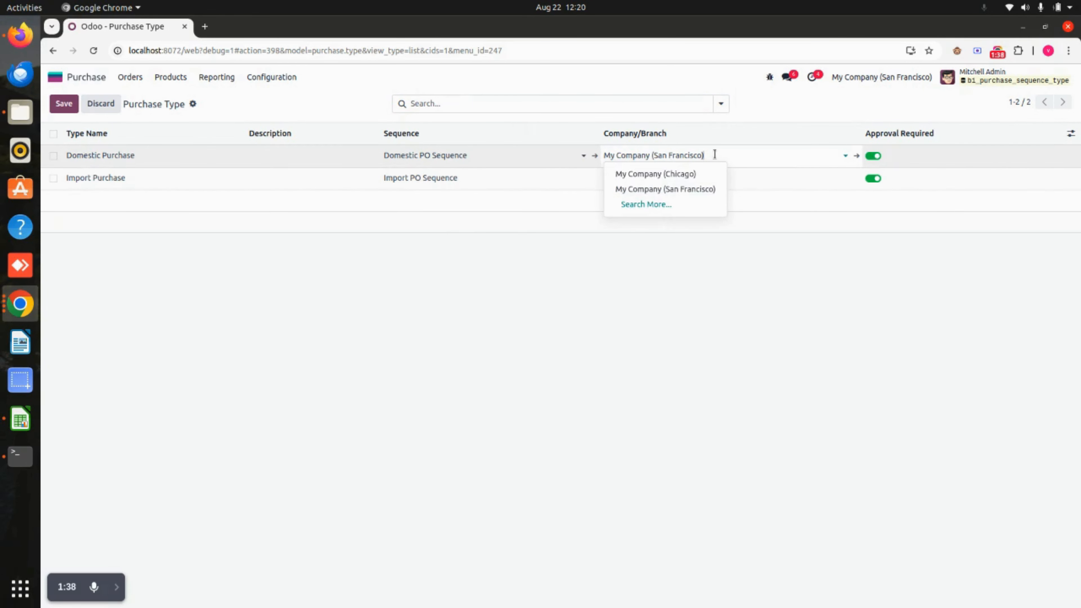
pyautogui.click(710, 259)
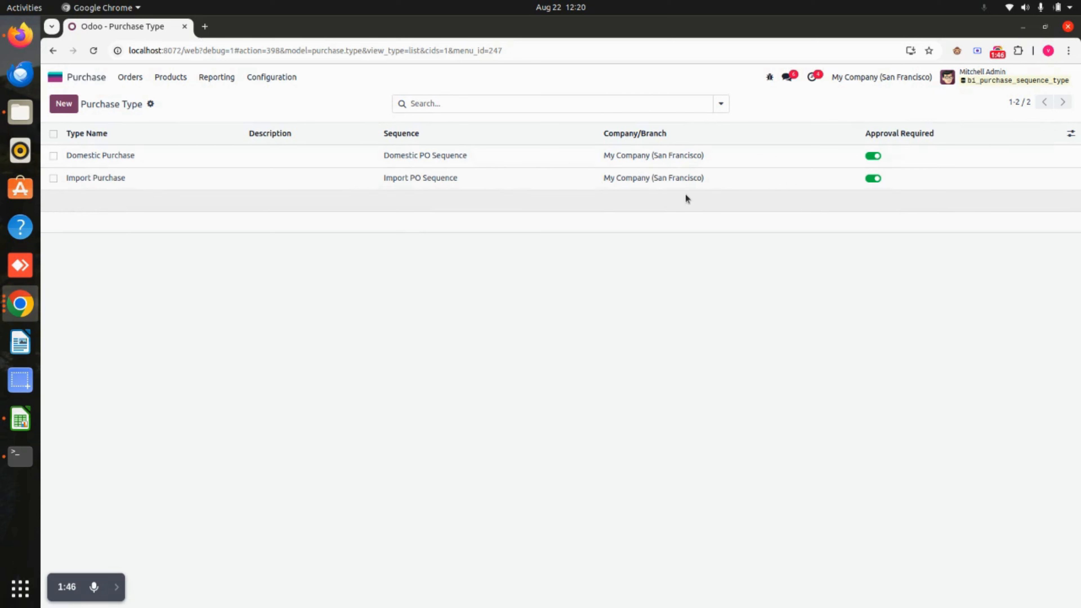
pyautogui.click(873, 157)
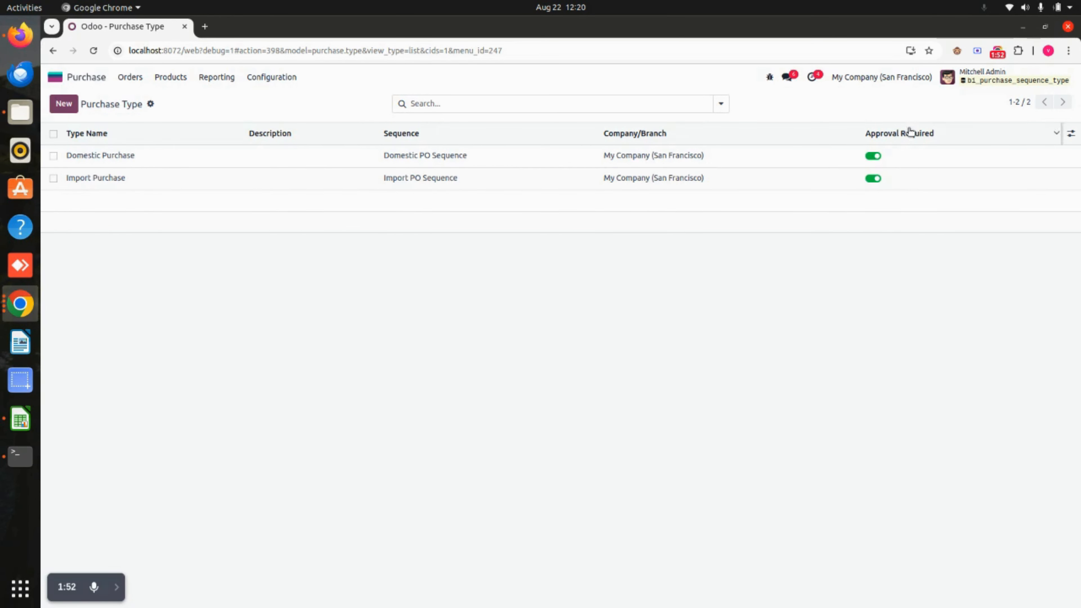
# - Open the Domestic Purchase record in the purchase approval configuration
pyautogui.click(289, 79)
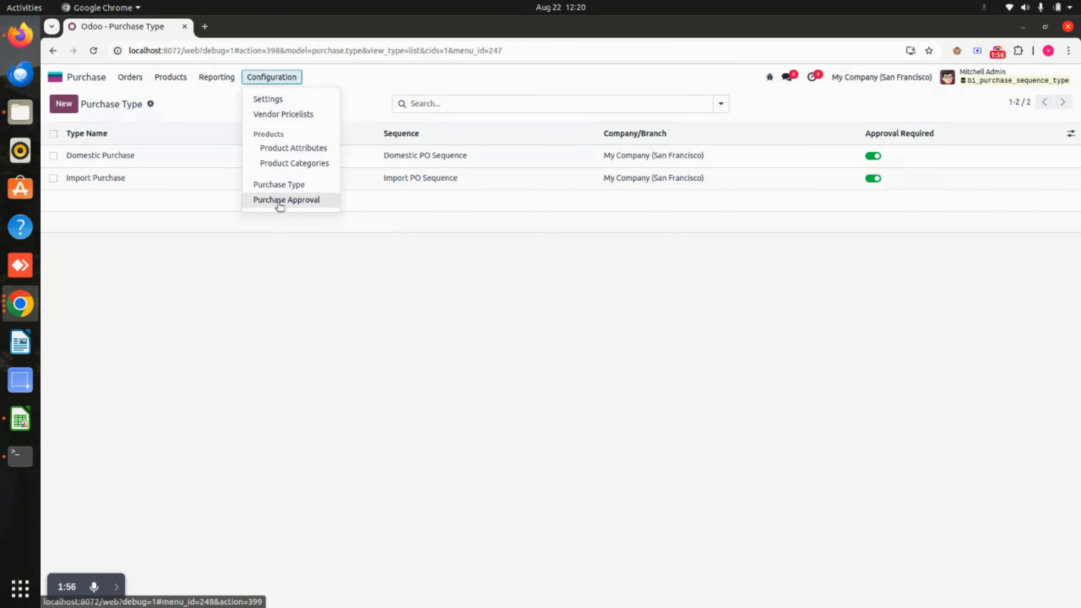
pyautogui.click(293, 200)
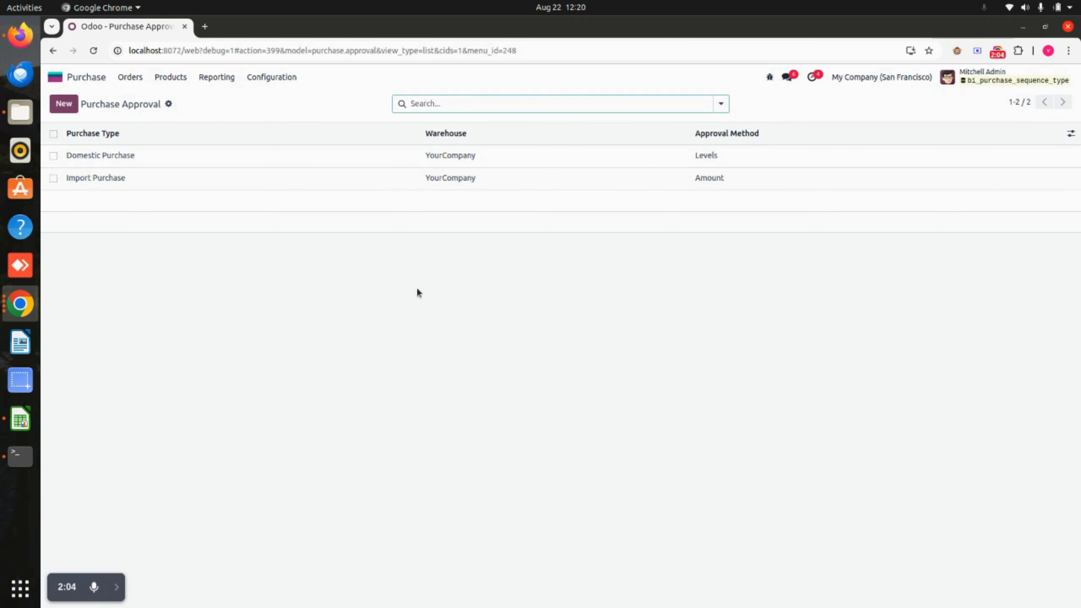
pyautogui.click(190, 161)
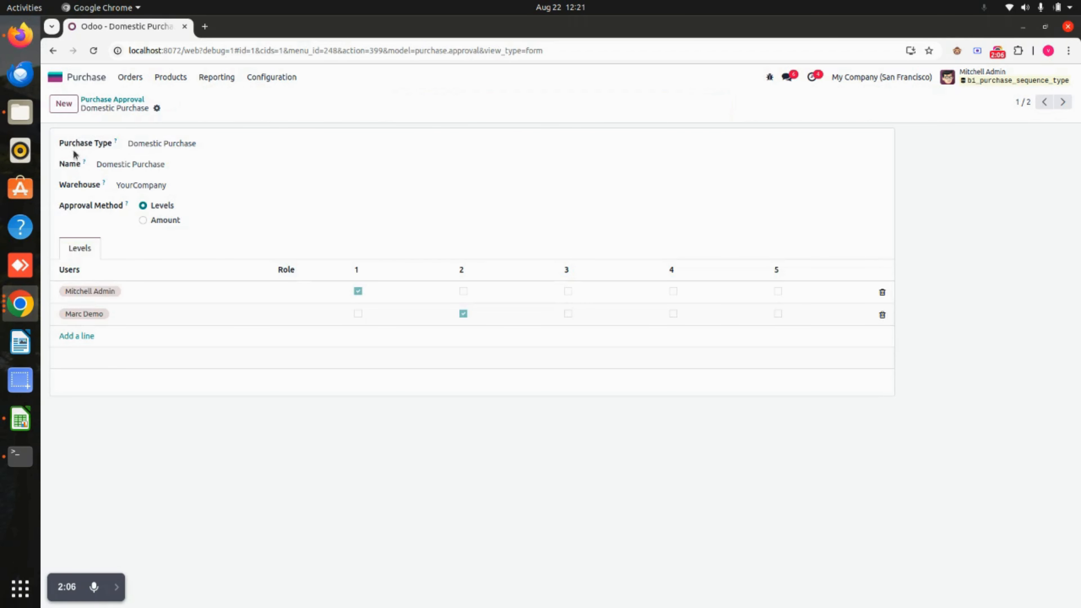
pyautogui.click(225, 145)
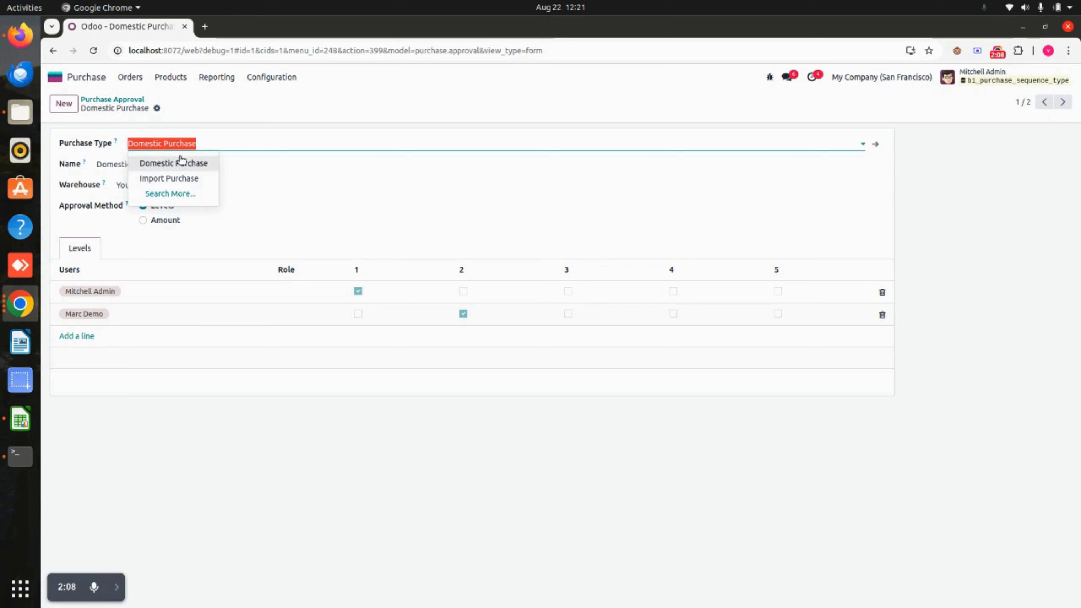
pyautogui.click(203, 164)
pyautogui.click(204, 159)
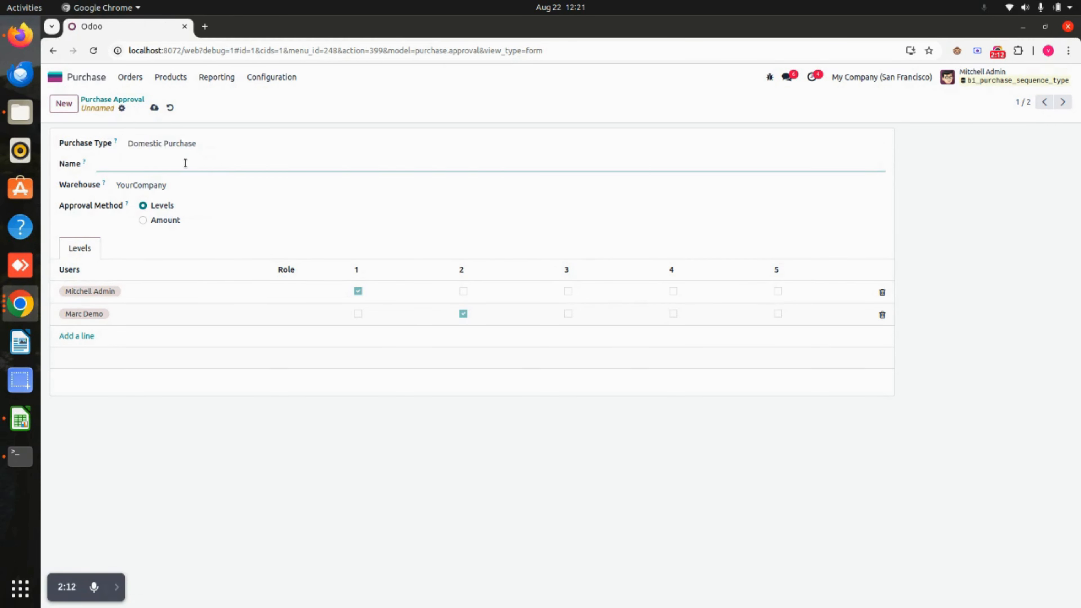
pyautogui.click(169, 107)
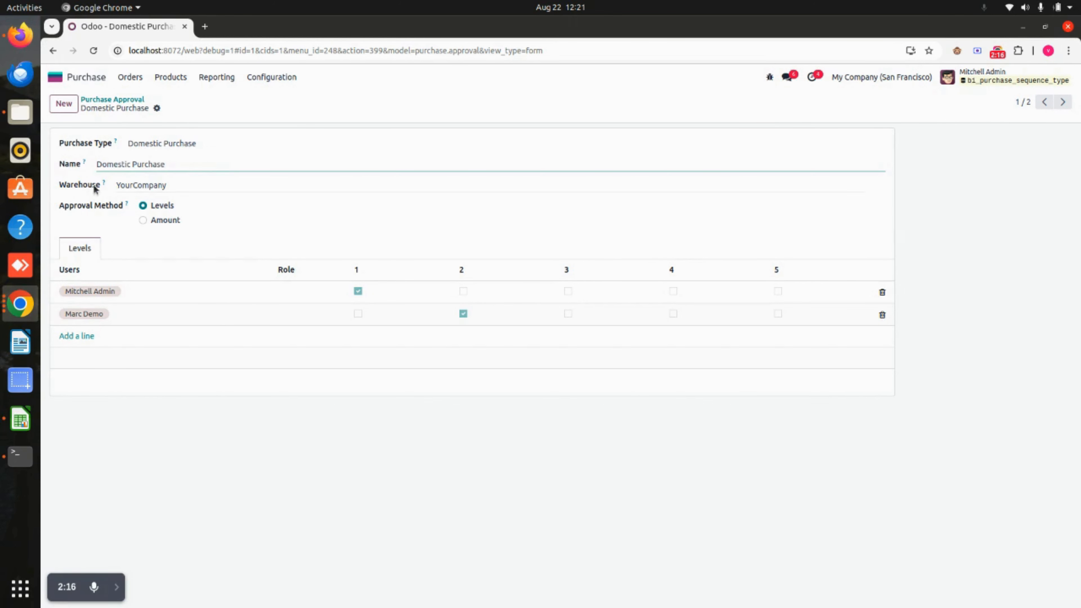
# - Examine the warehouse options, approval method and approver level assignments of the Domestic Purchase approval
pyautogui.click(181, 186)
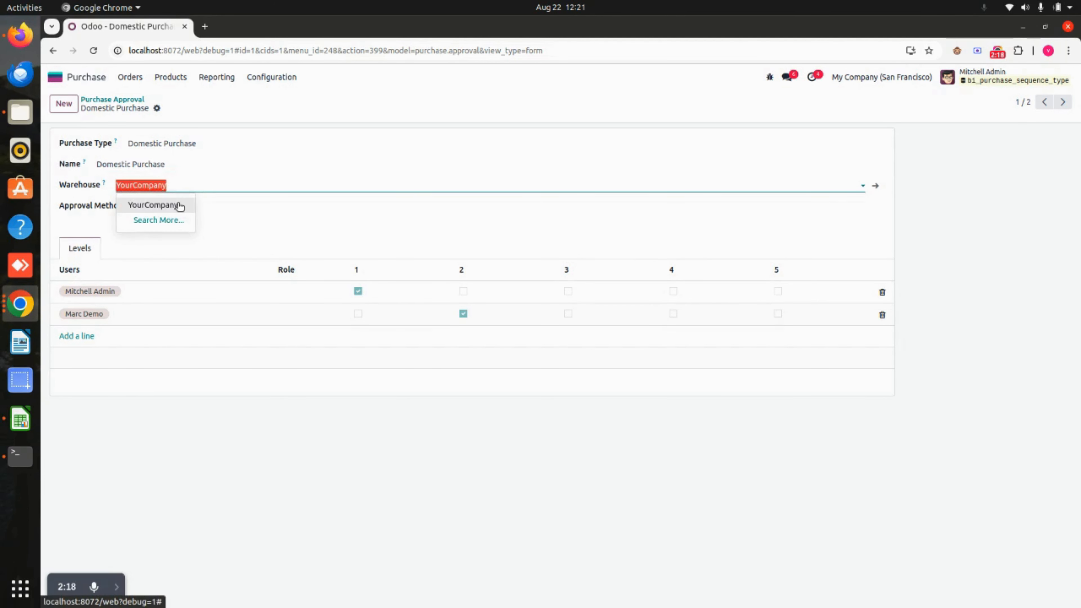
pyautogui.click(208, 210)
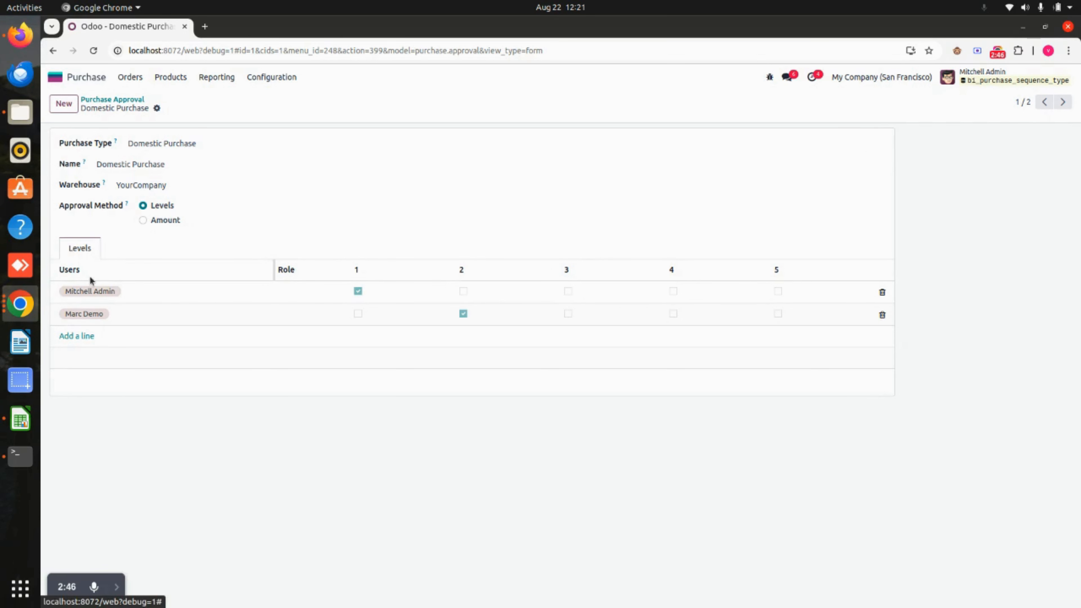
pyautogui.moveTo(78, 281)
pyautogui.click(150, 291)
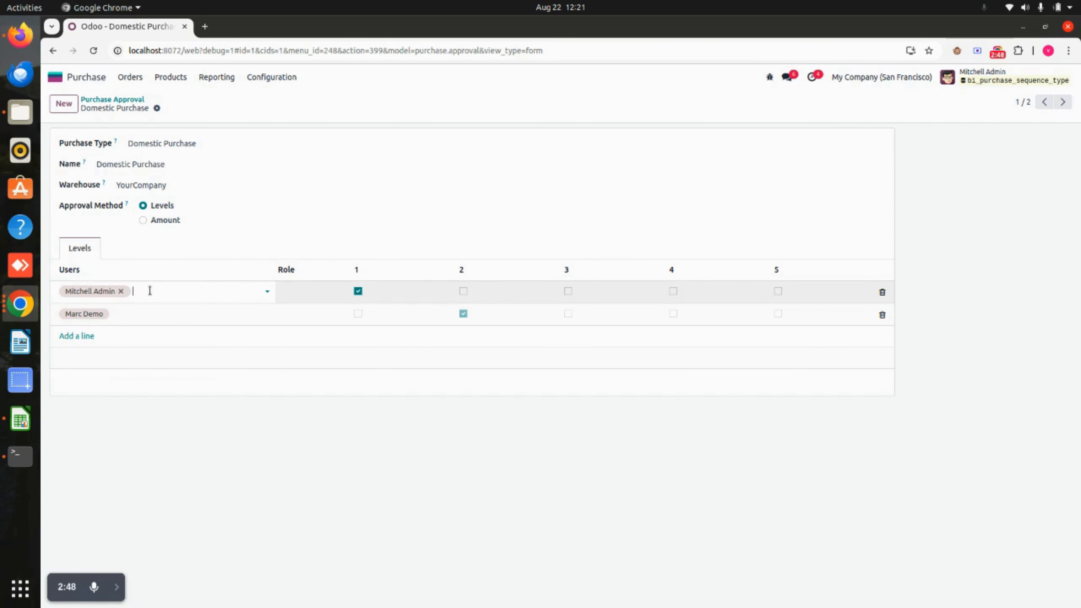
pyautogui.click(191, 425)
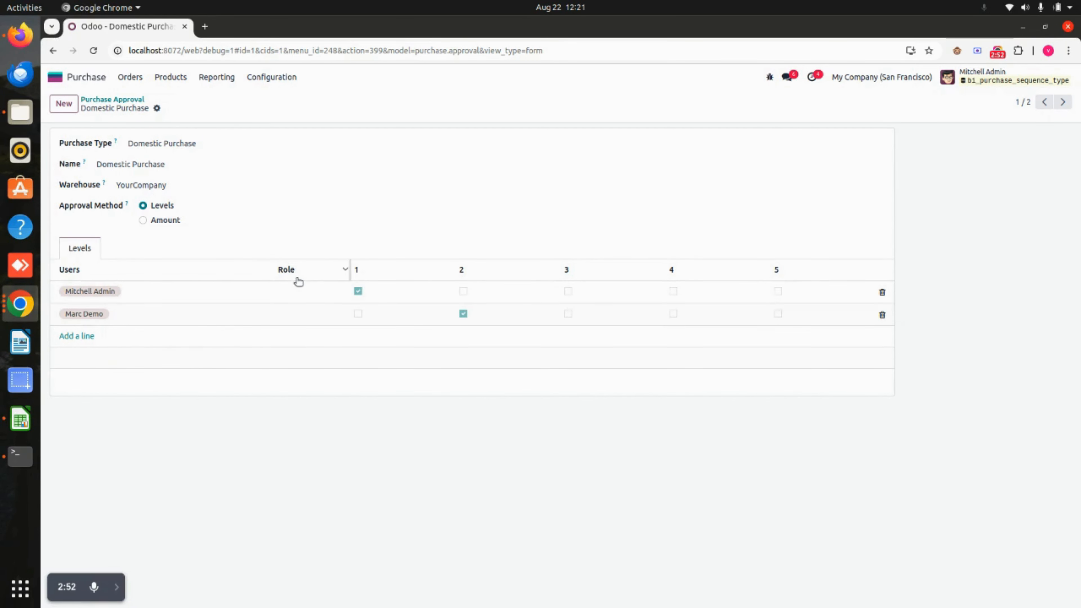
pyautogui.click(297, 292)
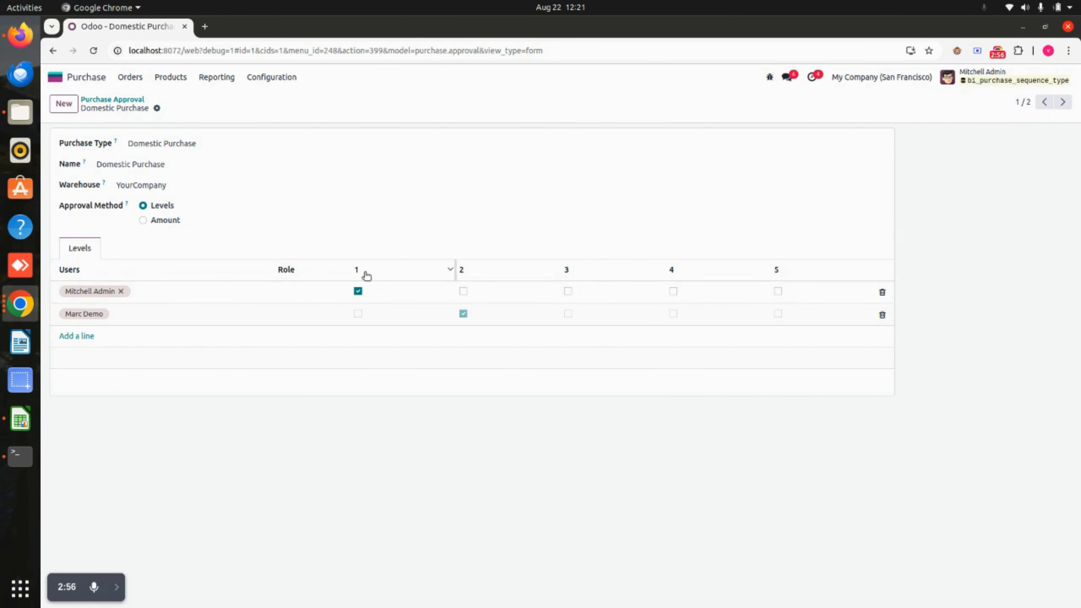
pyautogui.click(382, 278)
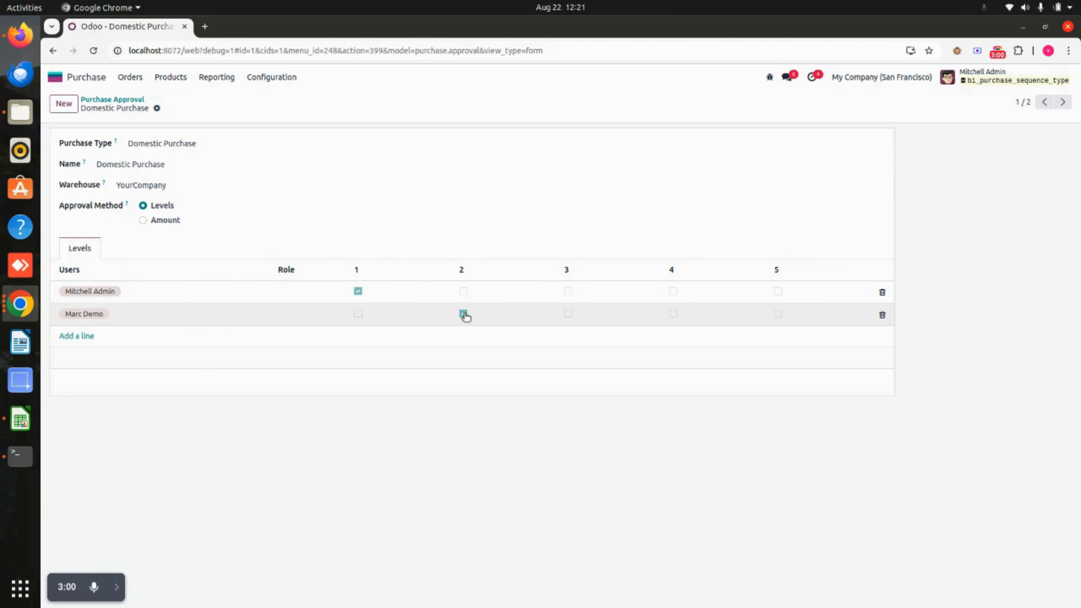
pyautogui.click(85, 335)
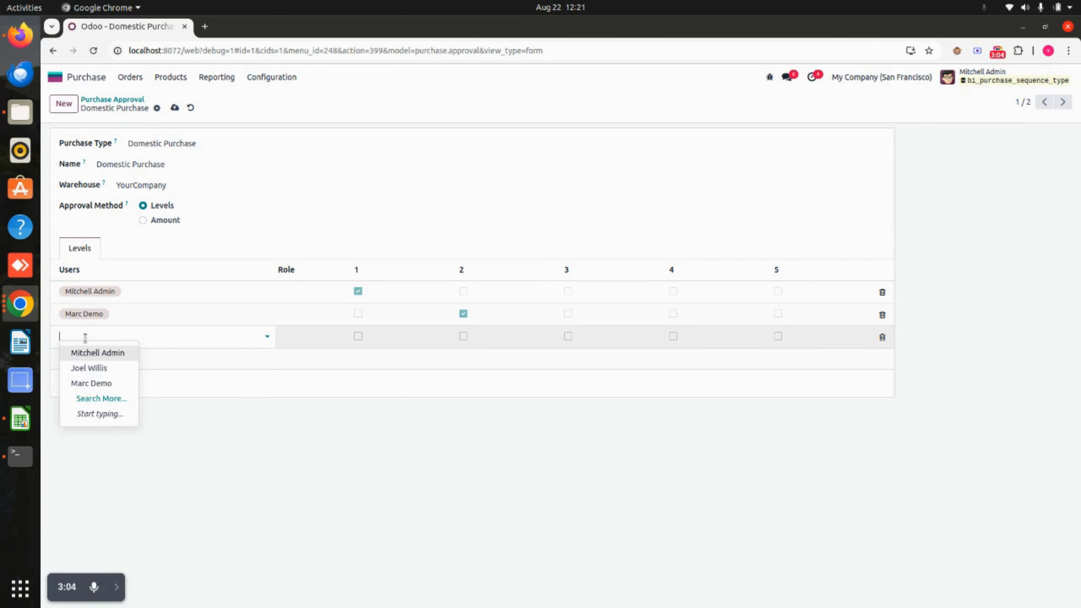
pyautogui.click(304, 425)
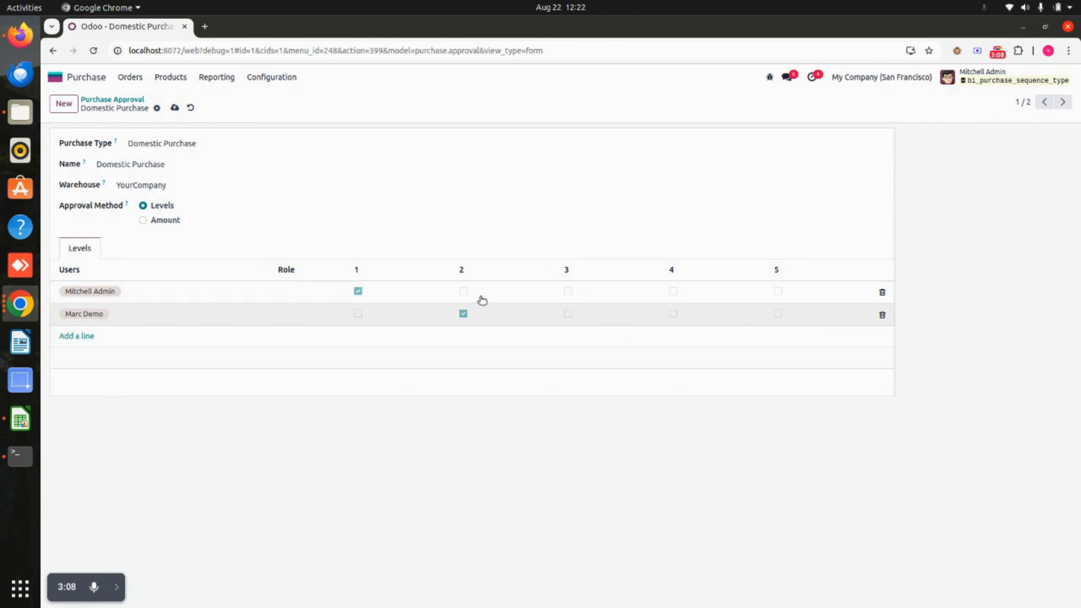
pyautogui.click(175, 108)
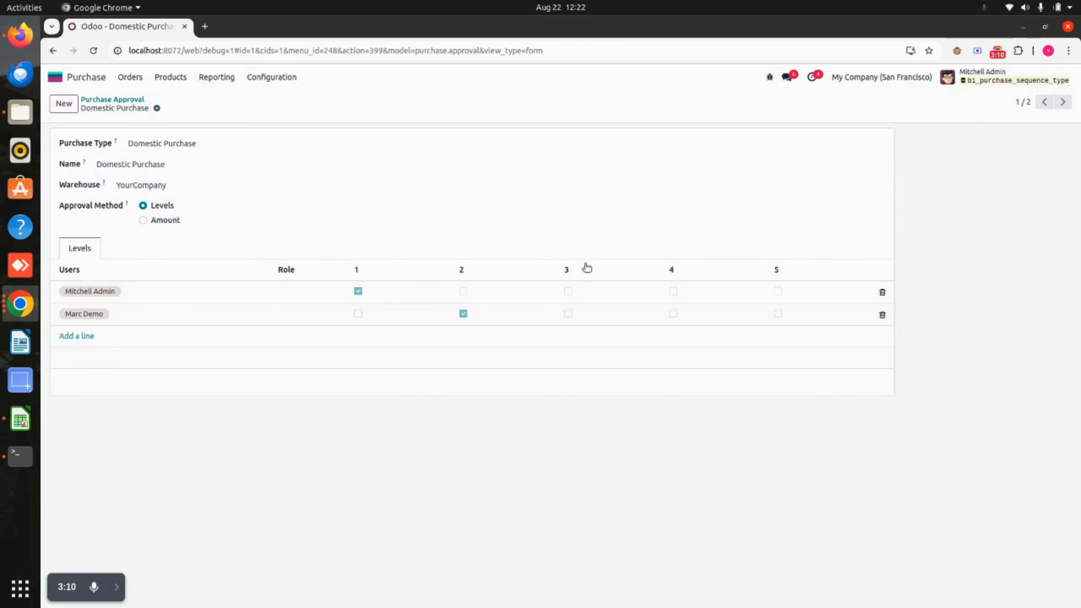
# - Open the Import Purchase record in the purchase approvals and check its purchase type, name, warehouse and approval method
pyautogui.click(104, 99)
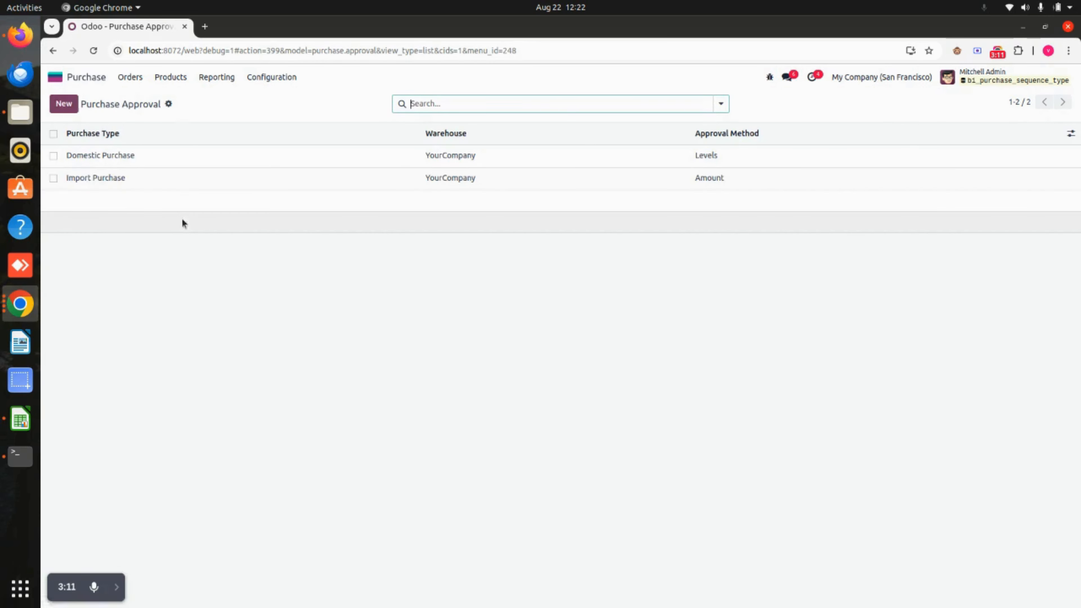
pyautogui.click(167, 179)
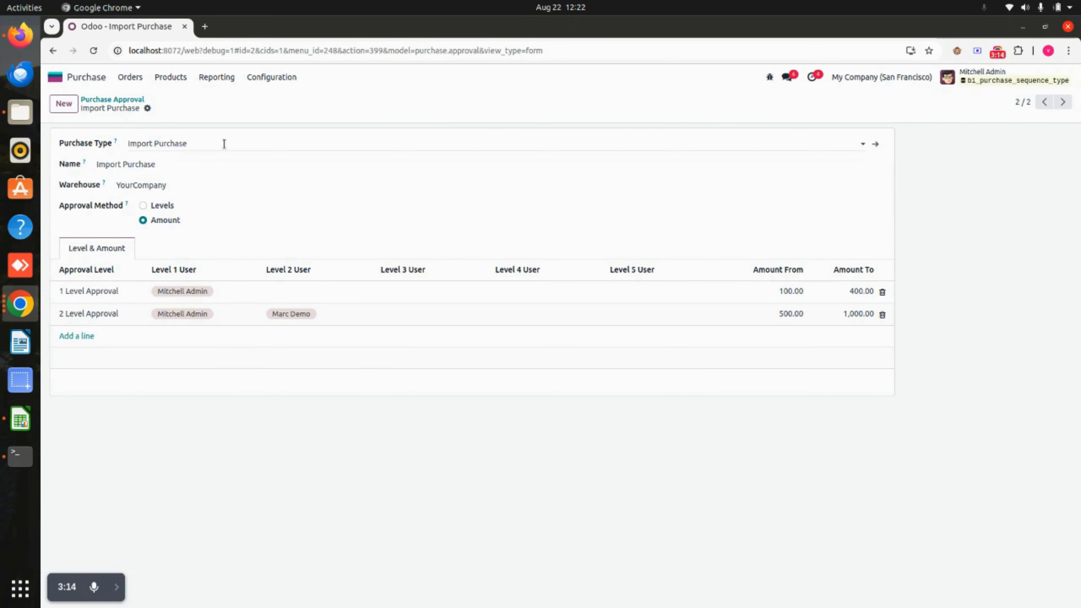
pyautogui.click(225, 144)
pyautogui.click(253, 119)
pyautogui.click(171, 165)
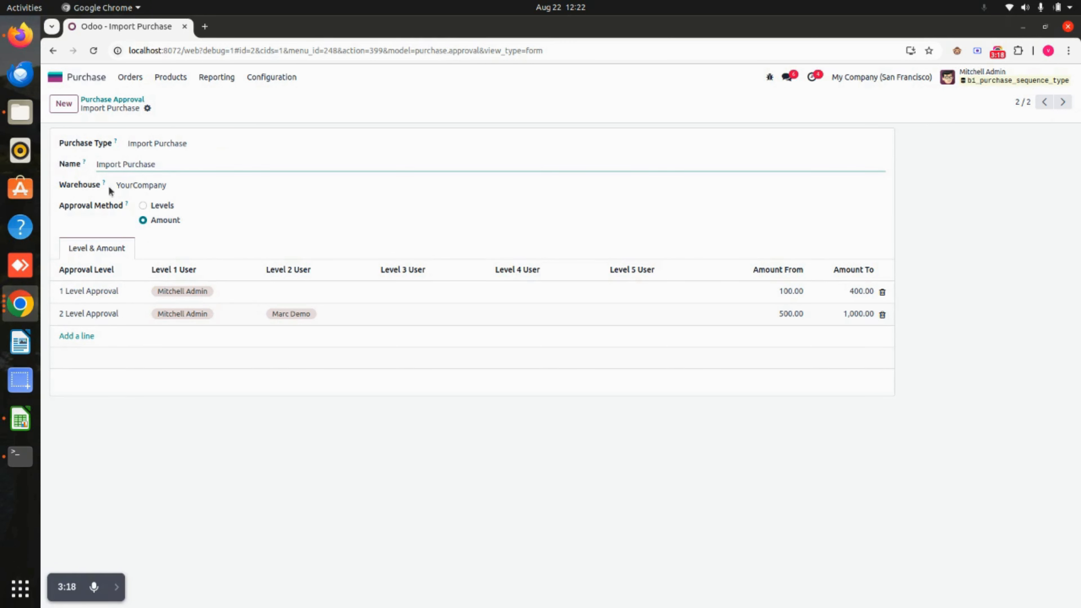
pyautogui.click(203, 184)
pyautogui.click(256, 218)
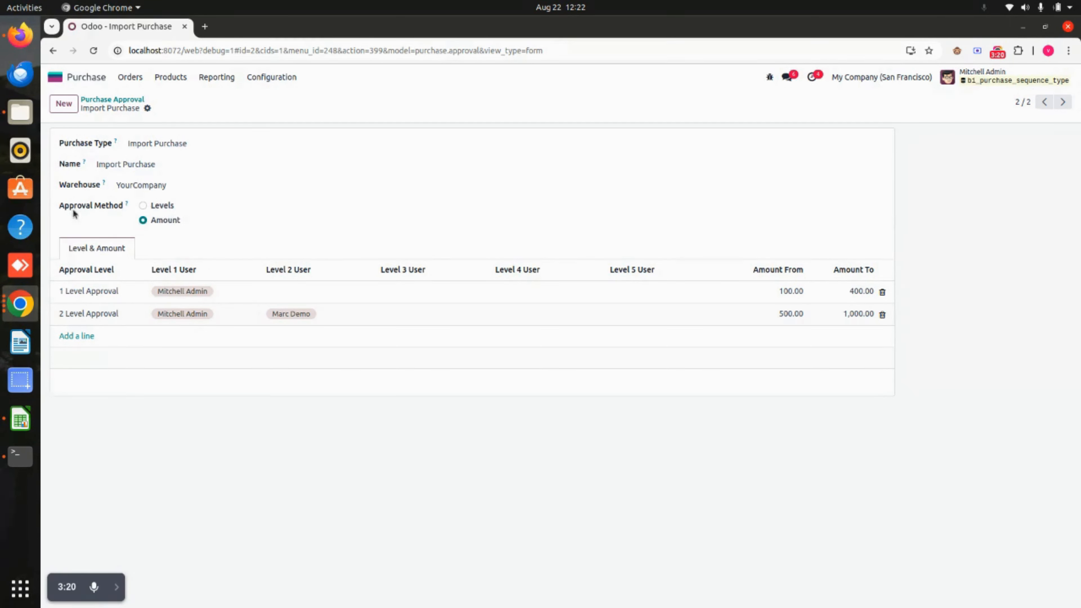
pyautogui.click(117, 587)
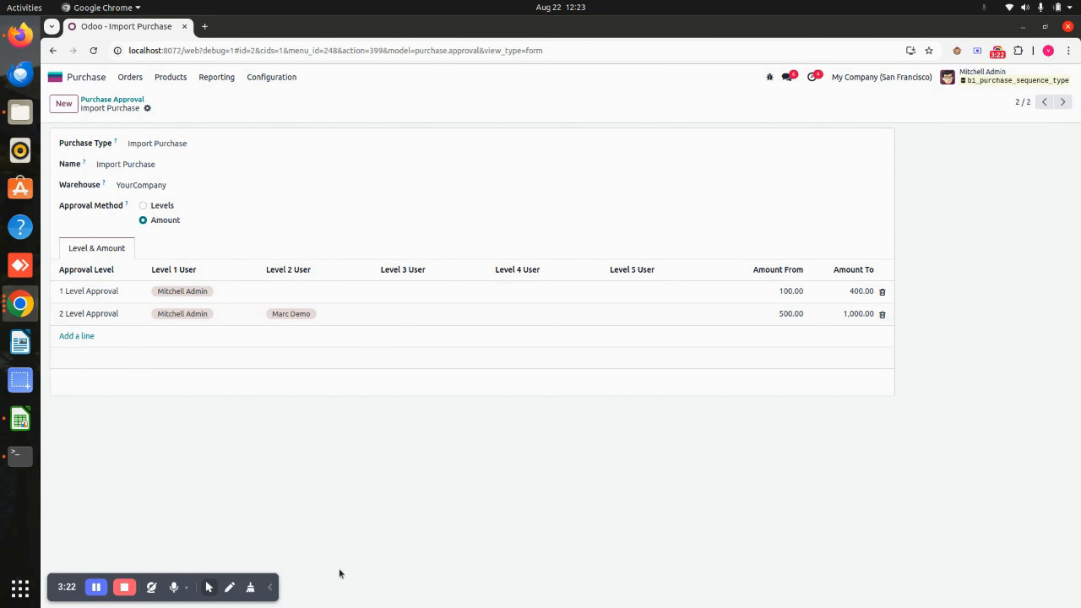
pyautogui.click(269, 587)
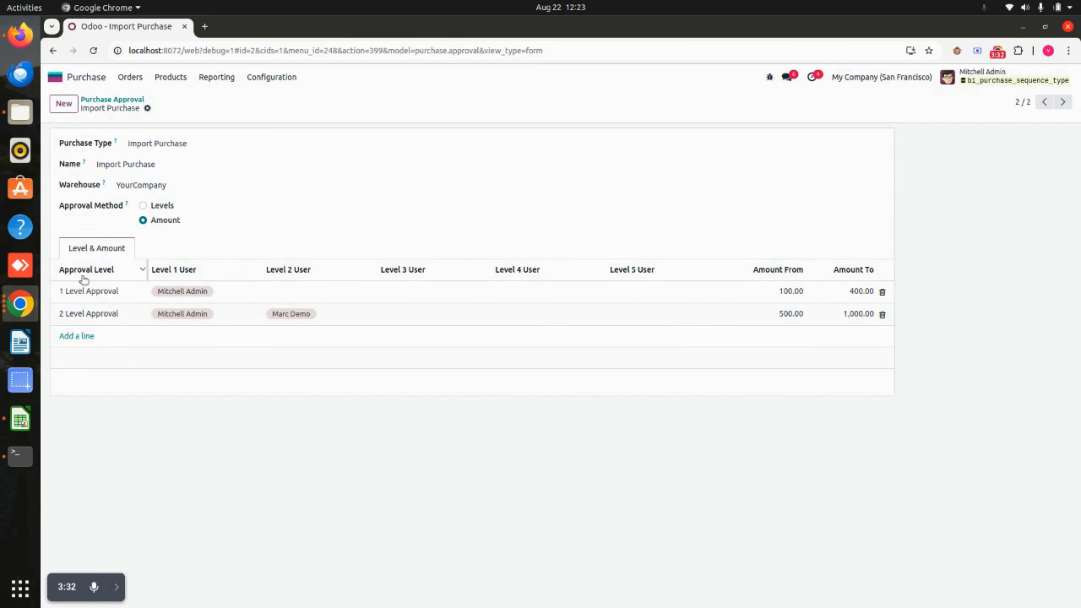
# - Examine the approval level options and level users in the Import Purchase approval's amount rules, leave blank lines unfilled, and save the record
pyautogui.click(83, 334)
pyautogui.click(81, 334)
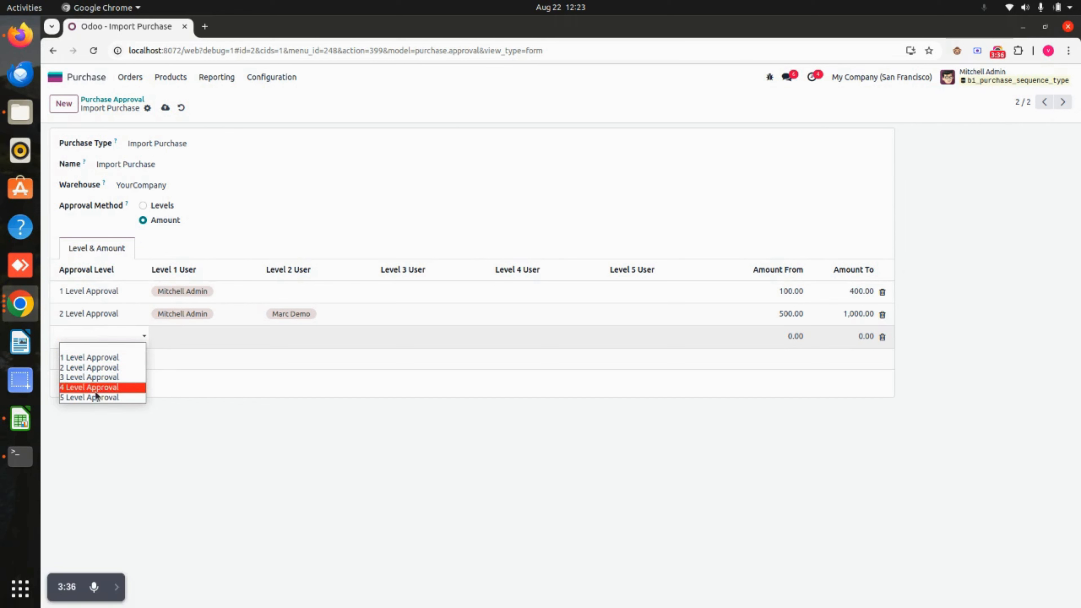
pyautogui.click(204, 387)
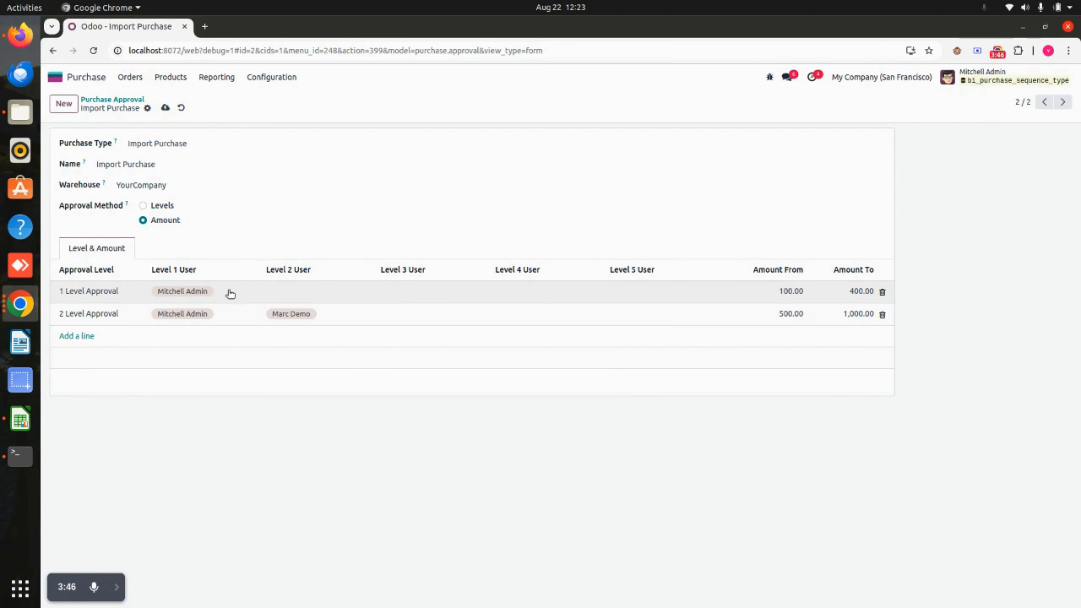
pyautogui.click(228, 291)
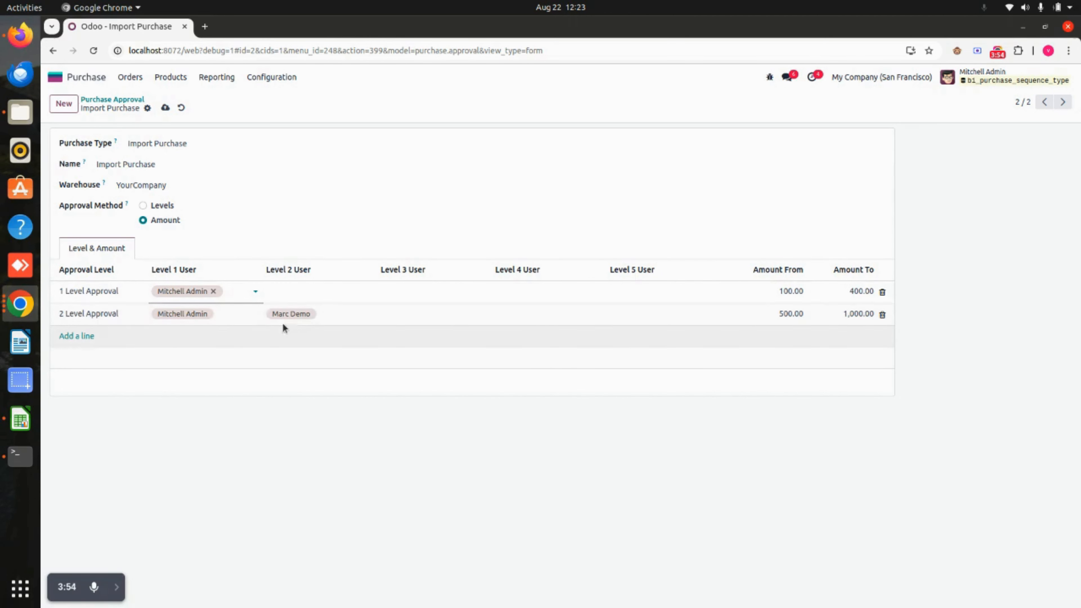
pyautogui.click(88, 337)
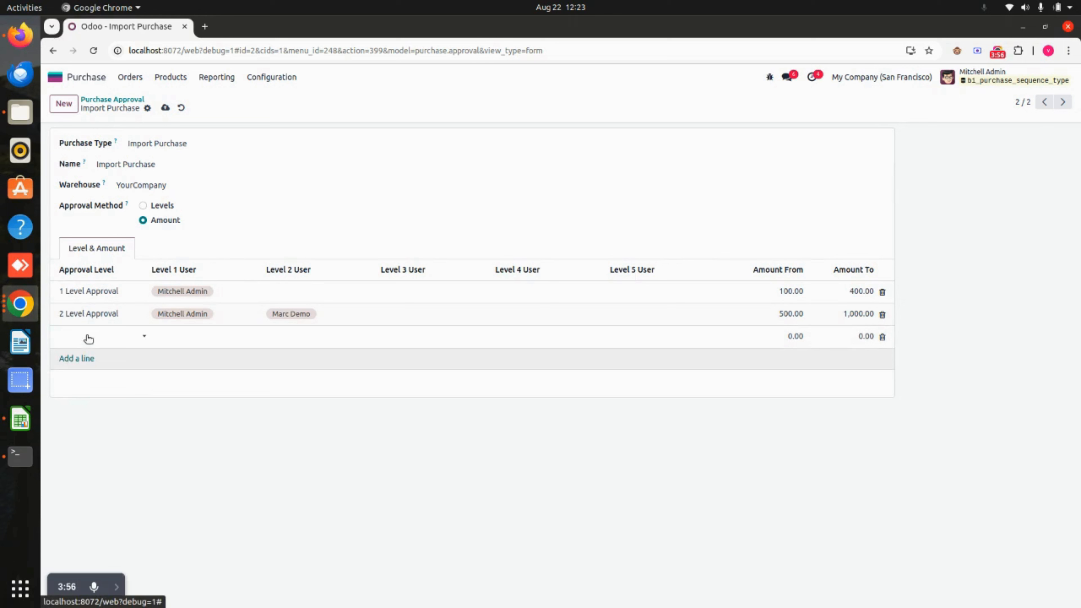
pyautogui.click(88, 337)
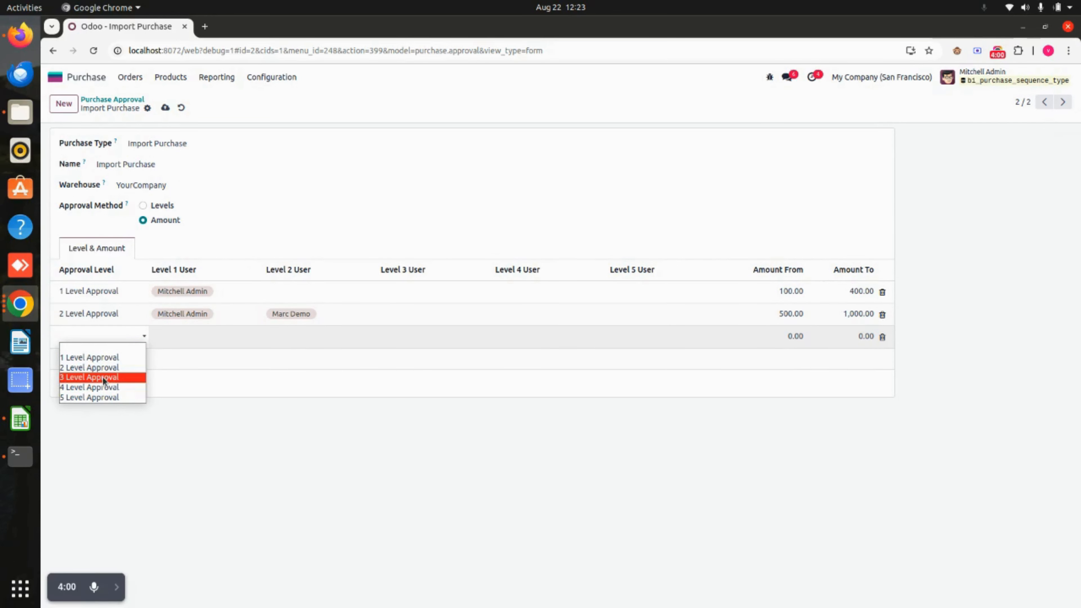
pyautogui.click(192, 348)
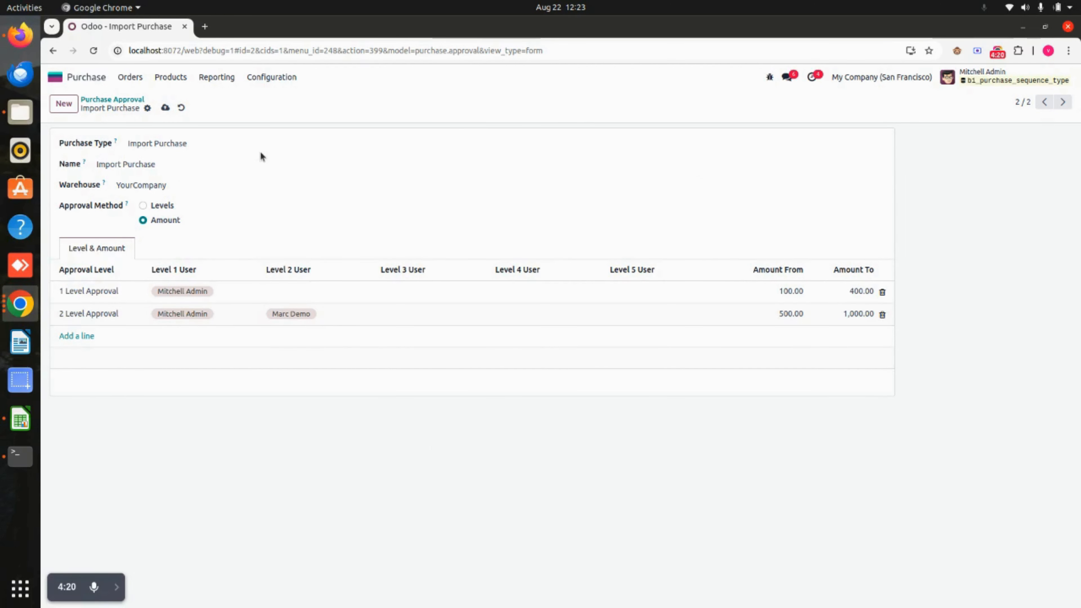
pyautogui.click(165, 108)
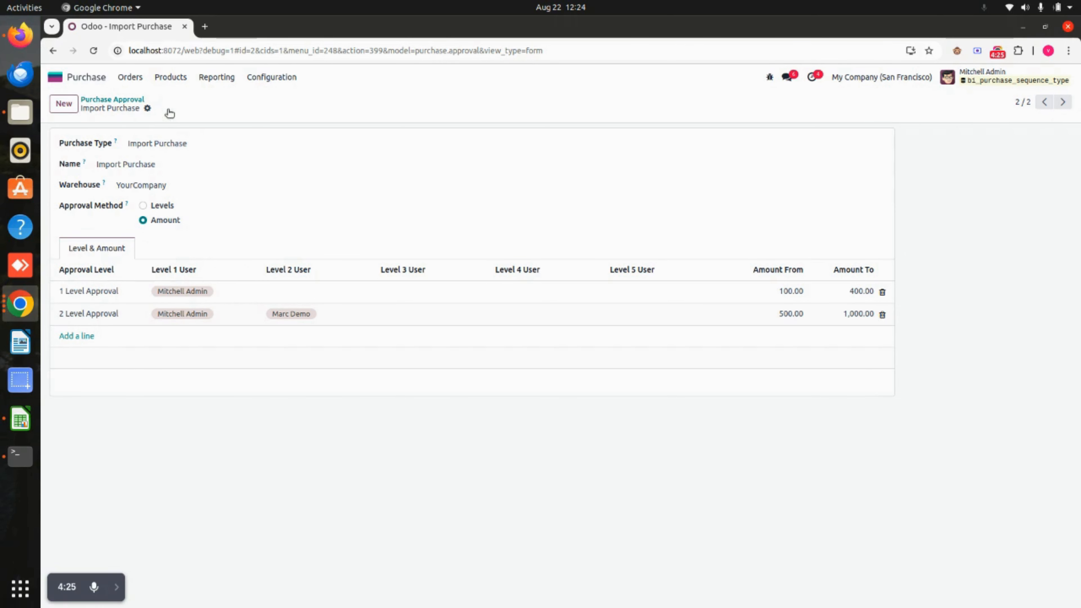
# - Leave the Import Purchase approval and open the list of requests for quotation
pyautogui.click(144, 101)
pyautogui.click(135, 79)
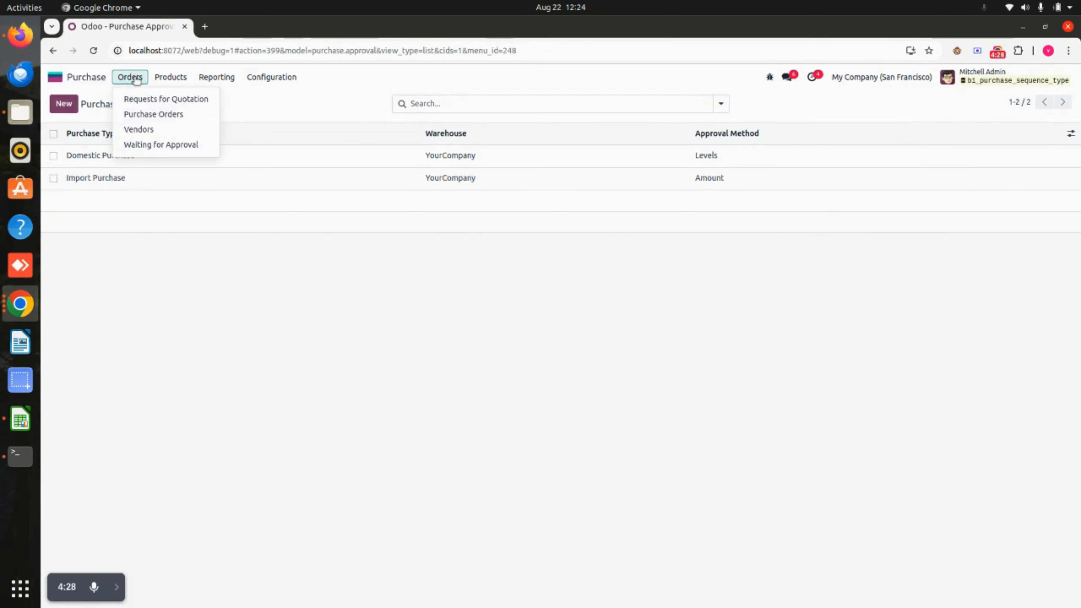
pyautogui.click(174, 98)
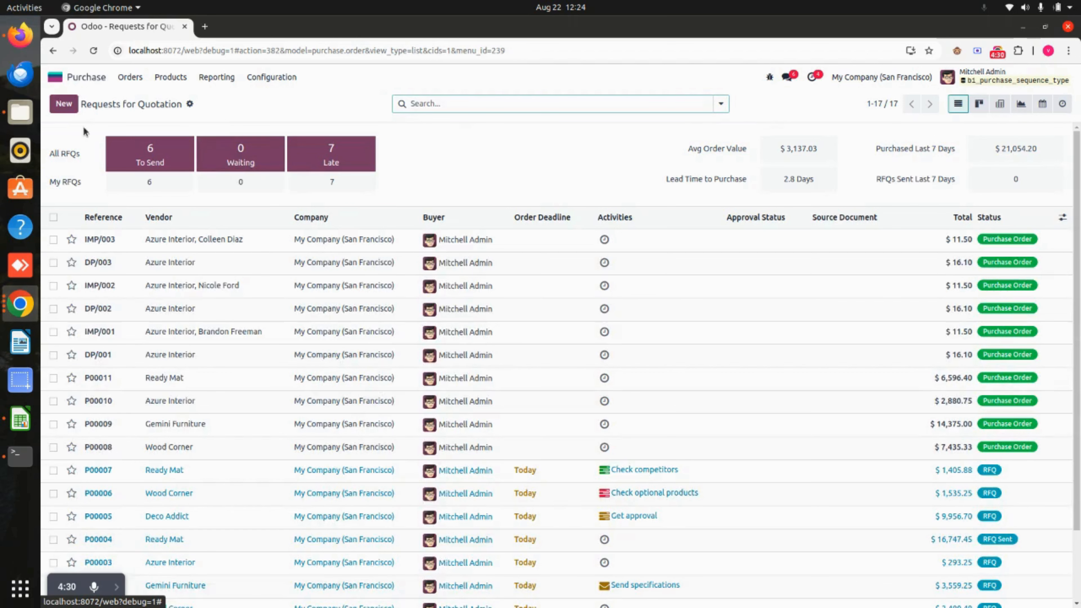
# - Start a new request for quotation with an Azure Interior contact as vendor and Domestic Purchase as the purchase type
pyautogui.click(73, 108)
pyautogui.click(194, 209)
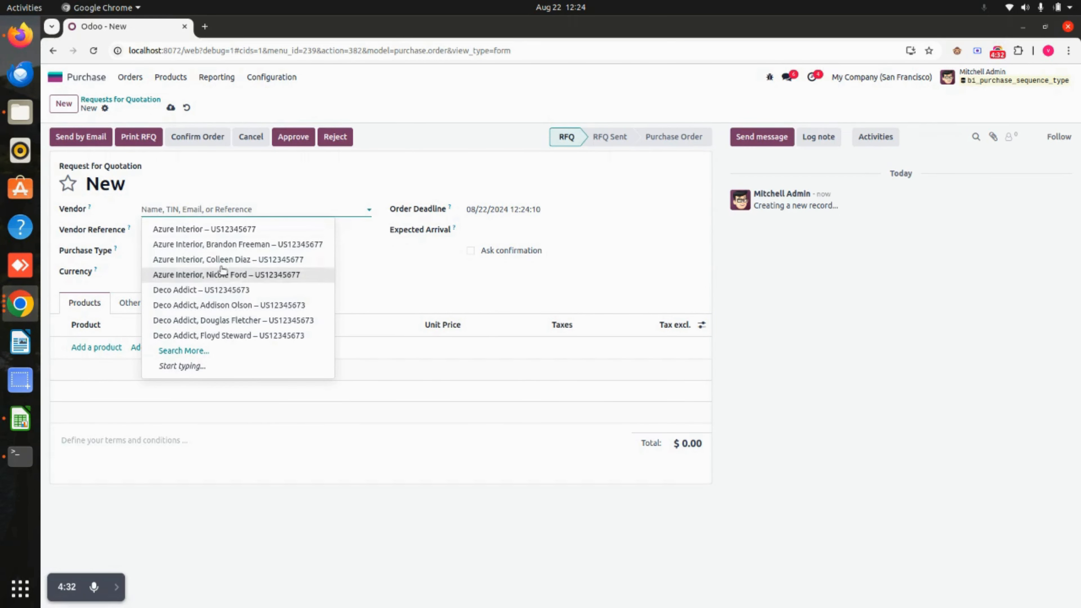
pyautogui.click(245, 257)
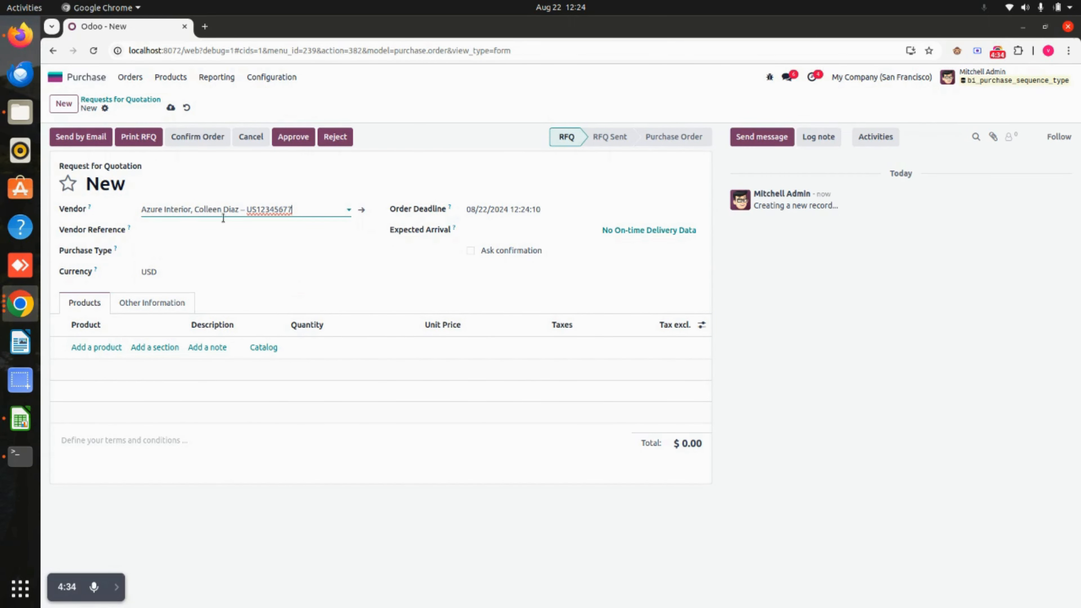
pyautogui.click(162, 250)
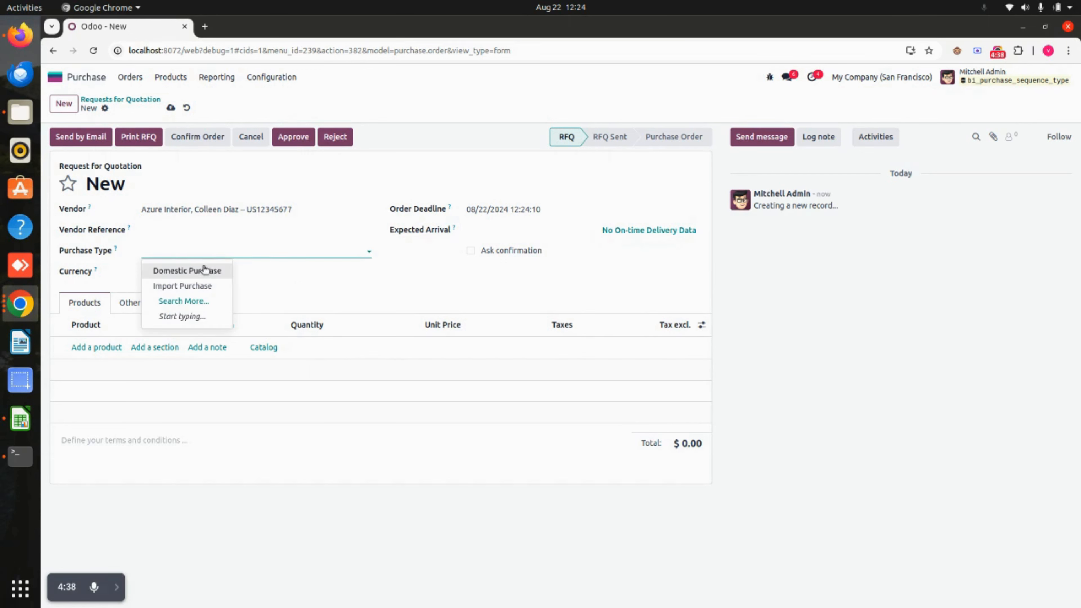
pyautogui.click(222, 273)
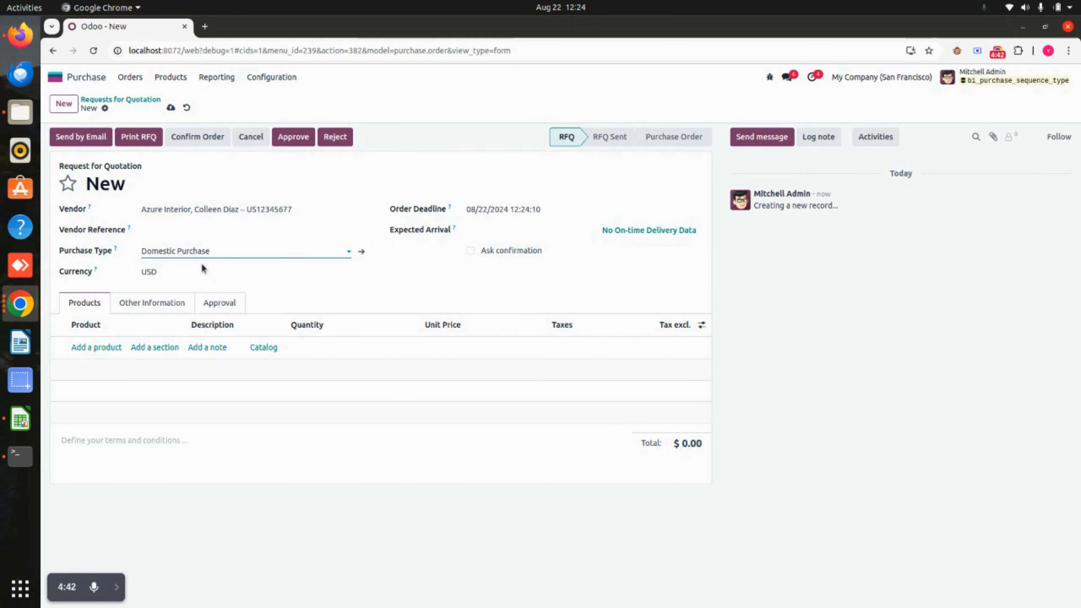
# - Add the product [E-COM09] Large Desk with a unit price of 1000 and save the request for quotation
pyautogui.click(101, 345)
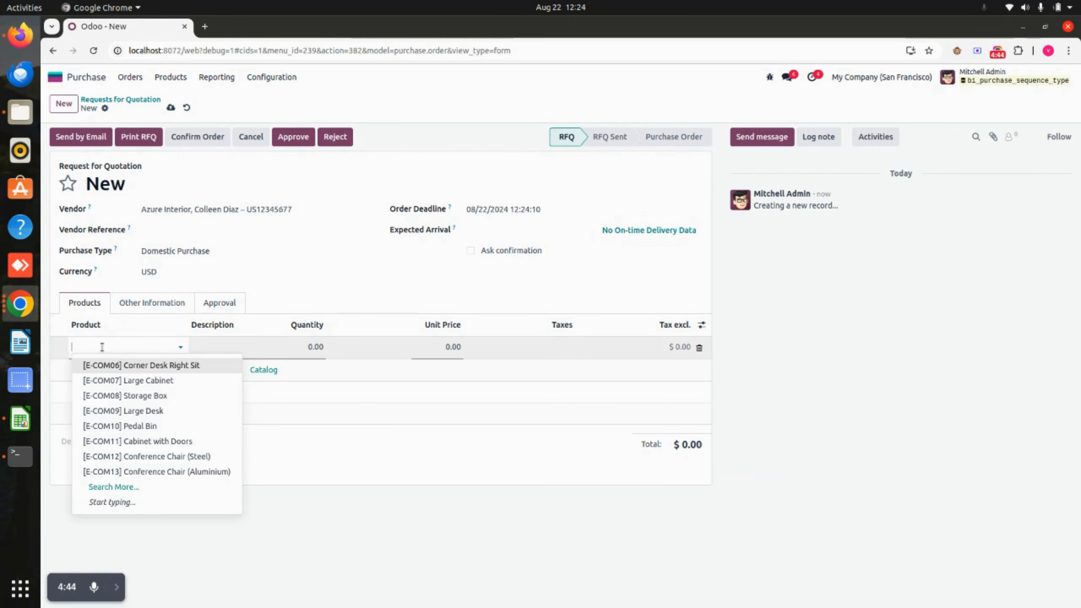
pyautogui.click(161, 410)
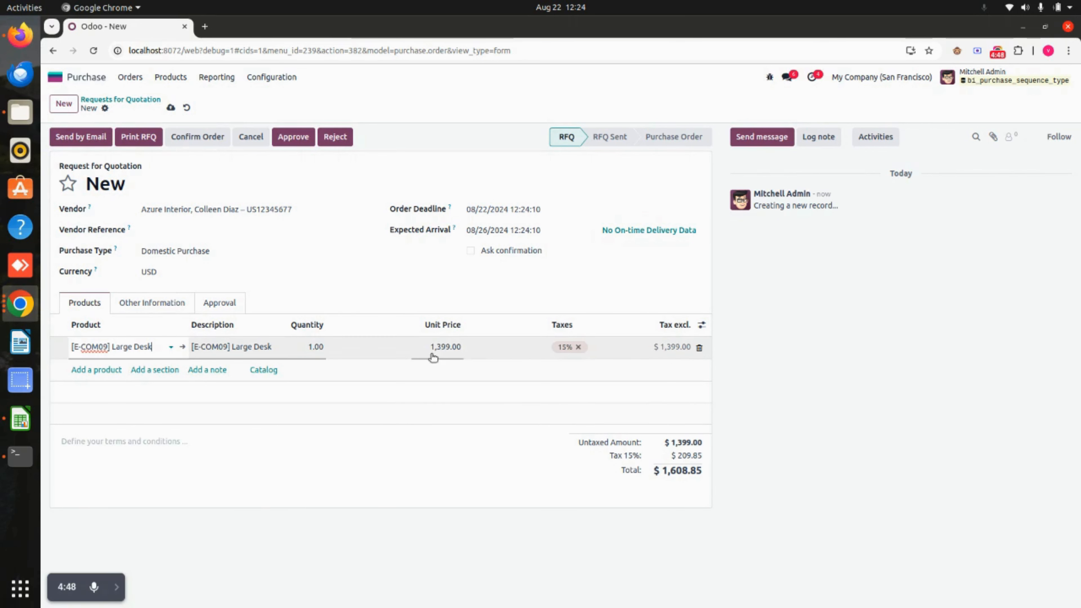
pyautogui.click(451, 350)
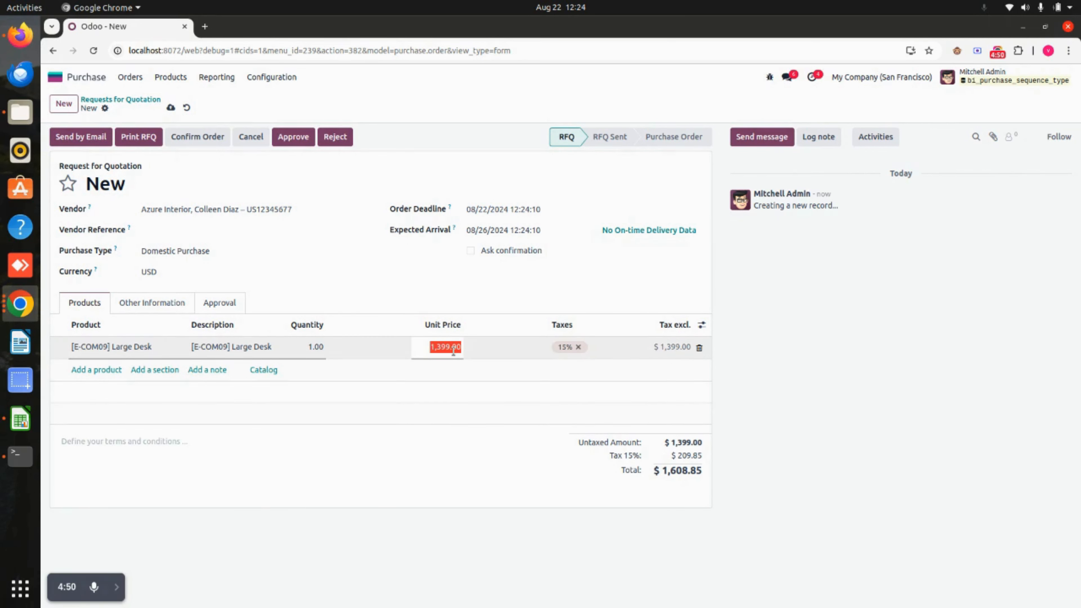
pyautogui.write('40')
pyautogui.click(434, 442)
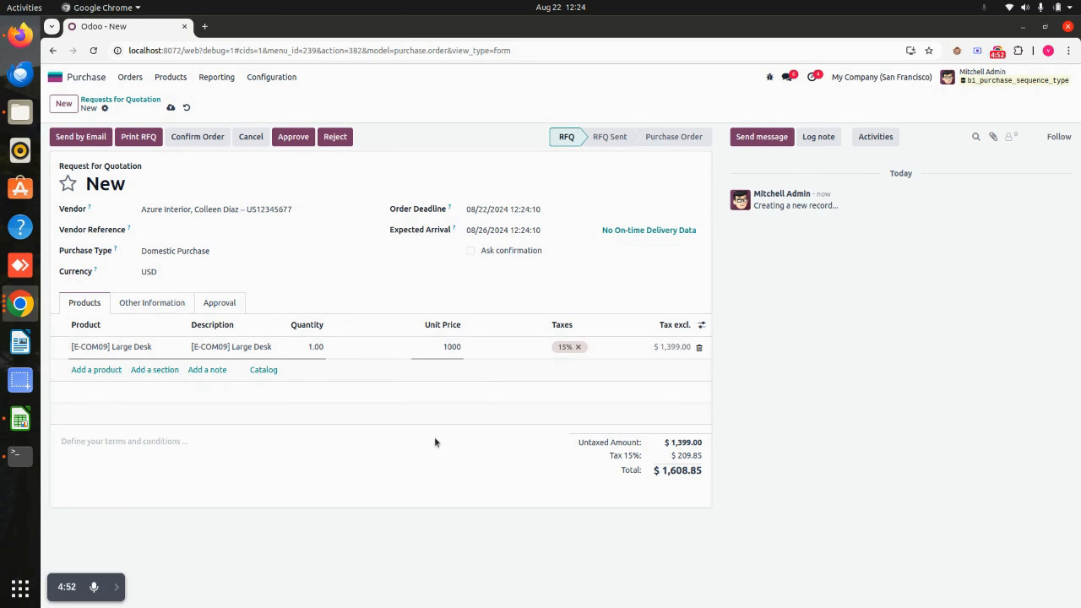
pyautogui.click(171, 107)
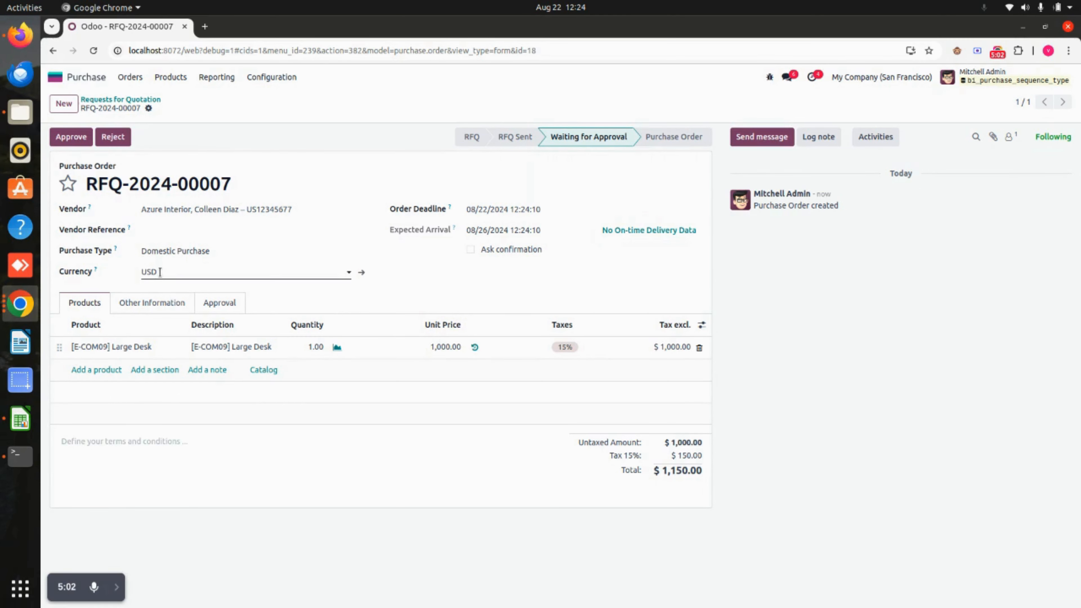
# - Check the approvers assigned to the order and approve it as the level 1 approver
pyautogui.click(232, 300)
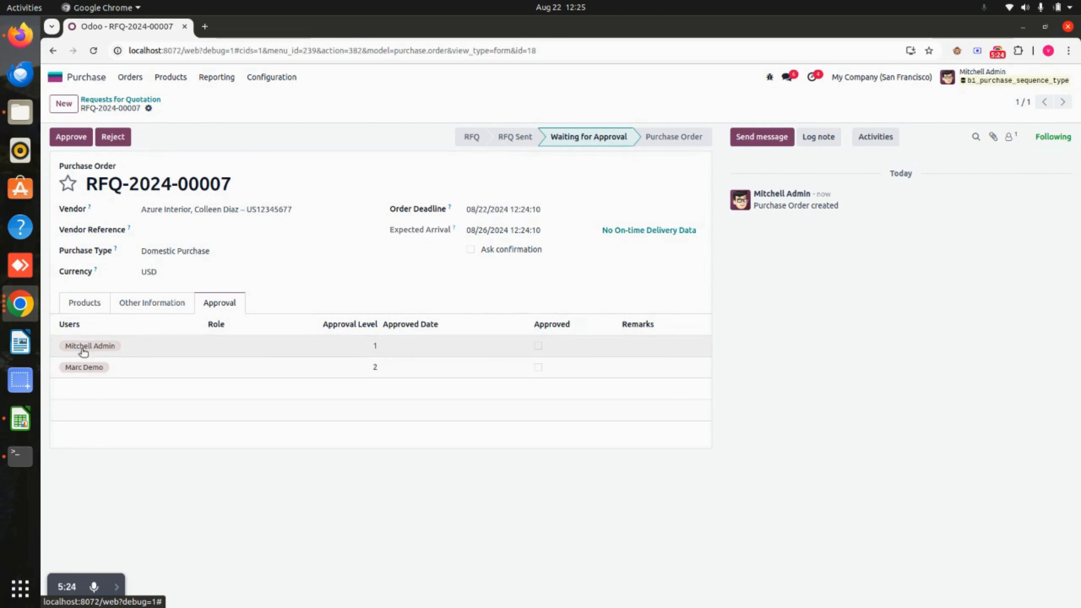
pyautogui.click(71, 137)
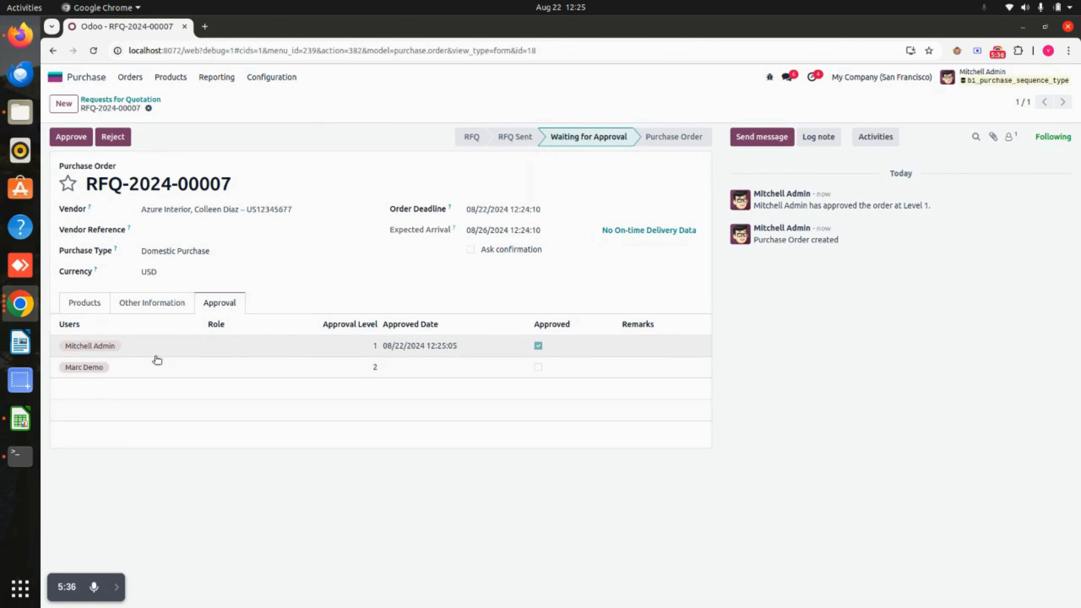
# - Switch to the second approver's incognito Chrome window, open the Large Desk order among the purchases waiting for approval, and approve it at level 2
pyautogui.click(19, 303)
pyautogui.click(91, 332)
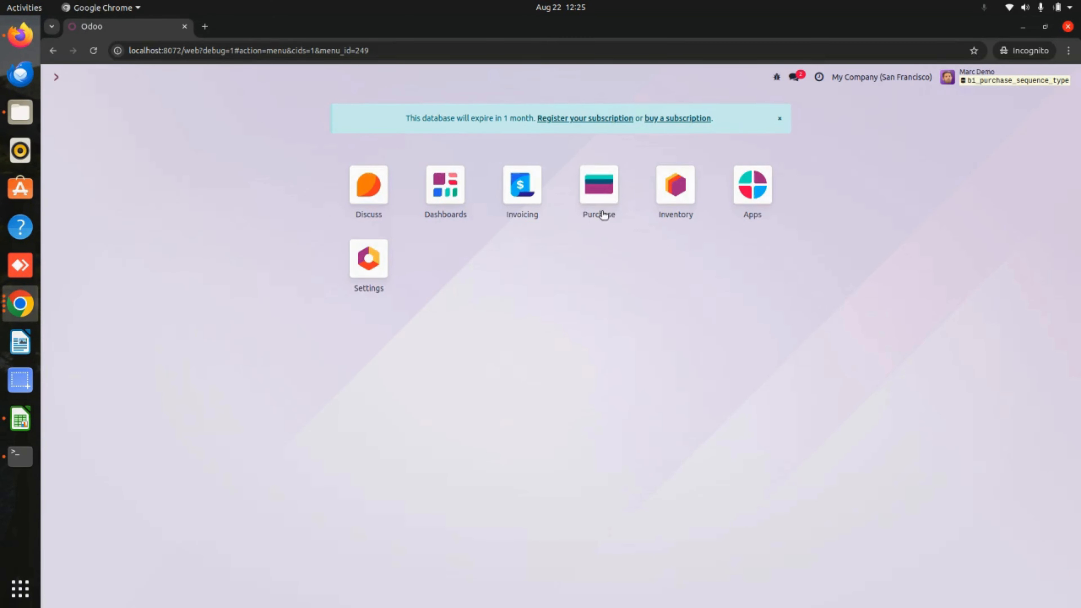
pyautogui.click(598, 200)
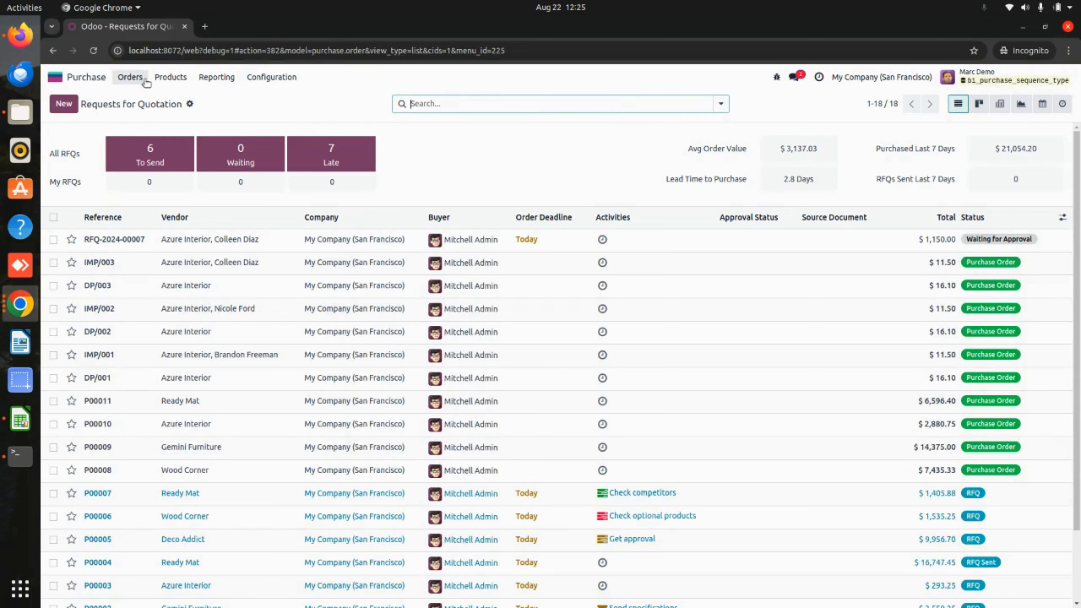
pyautogui.click(137, 78)
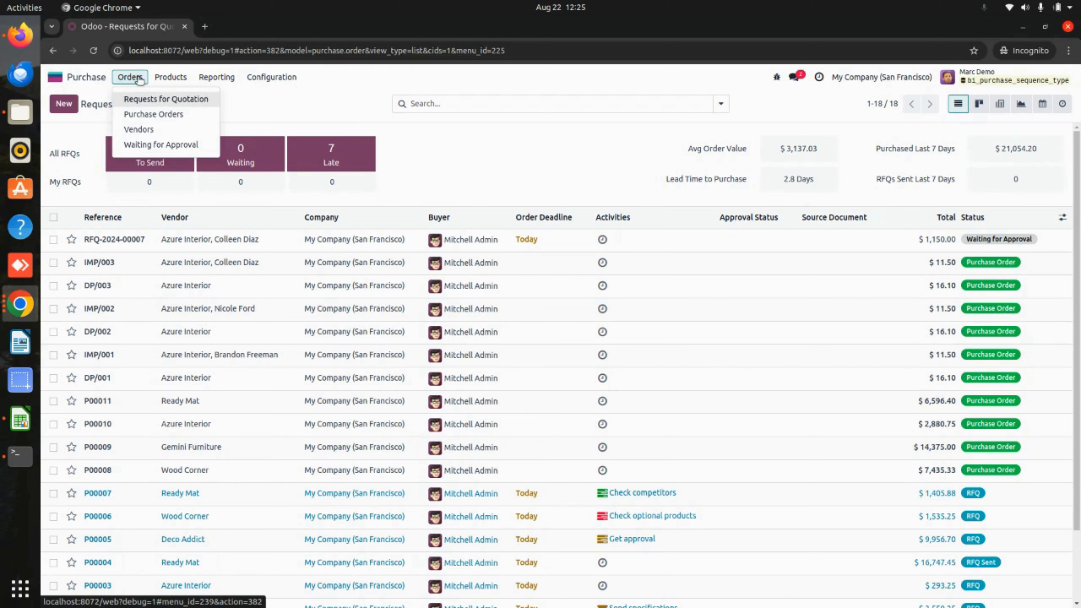
pyautogui.click(158, 145)
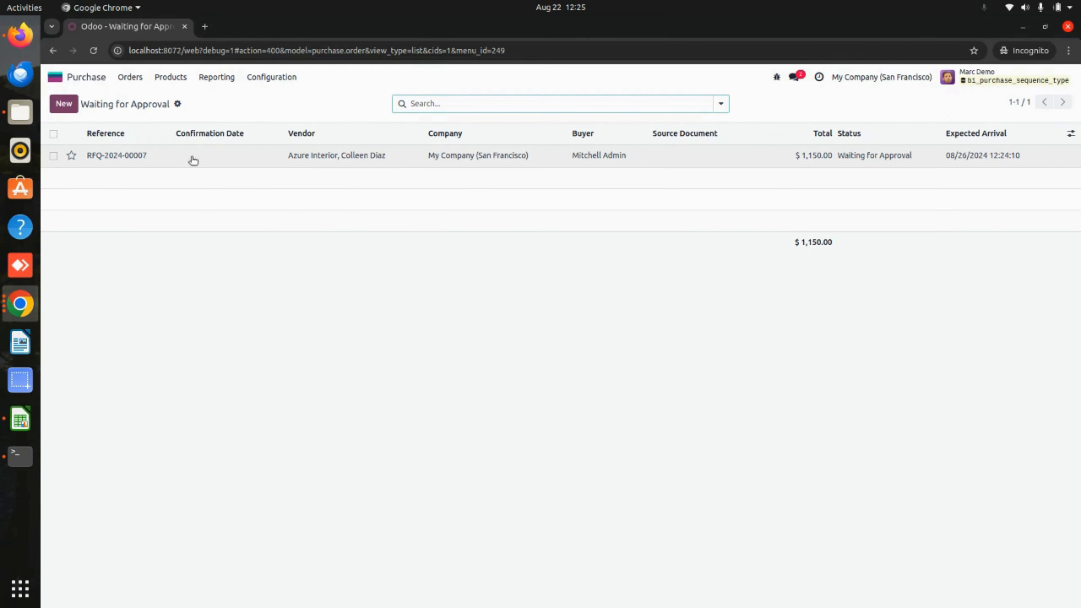
pyautogui.click(278, 158)
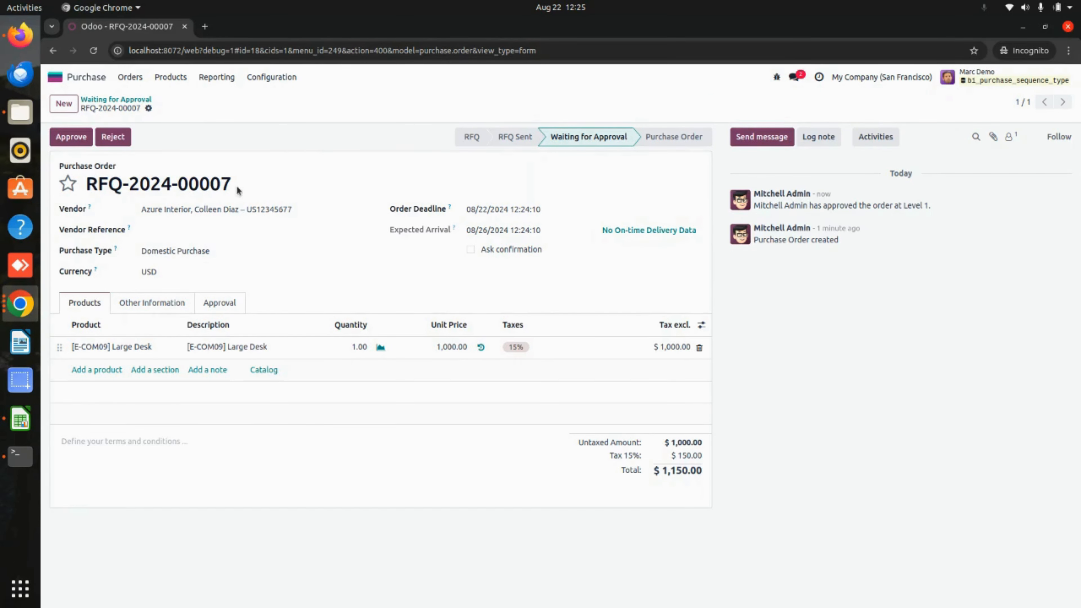
pyautogui.click(70, 137)
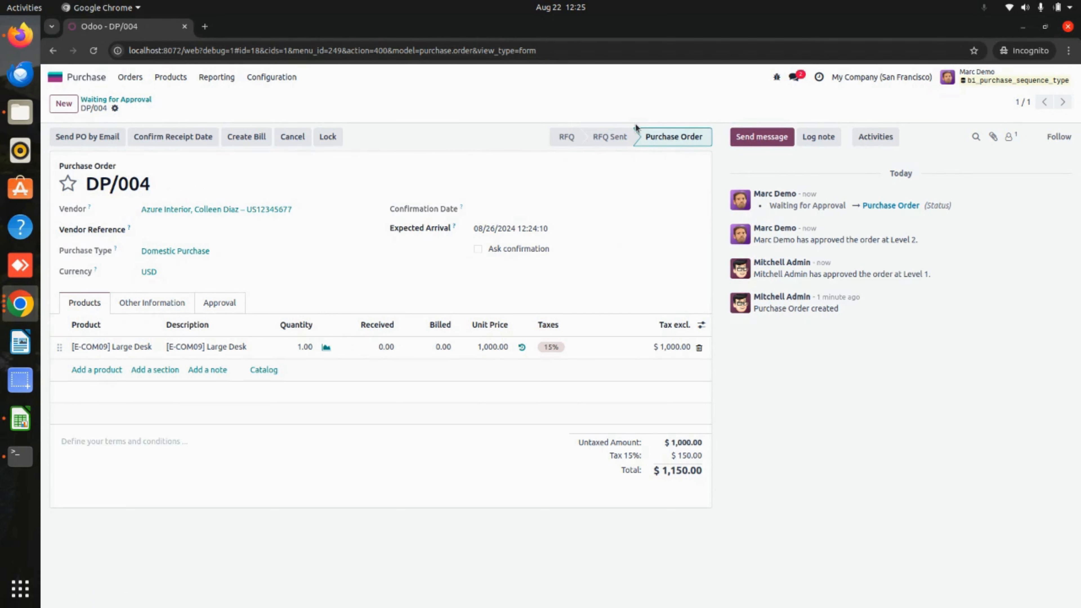
# - Switch back to the first approver's Chrome window, reload the order and examine the approval details recorded for each level
pyautogui.click(15, 305)
pyautogui.click(117, 324)
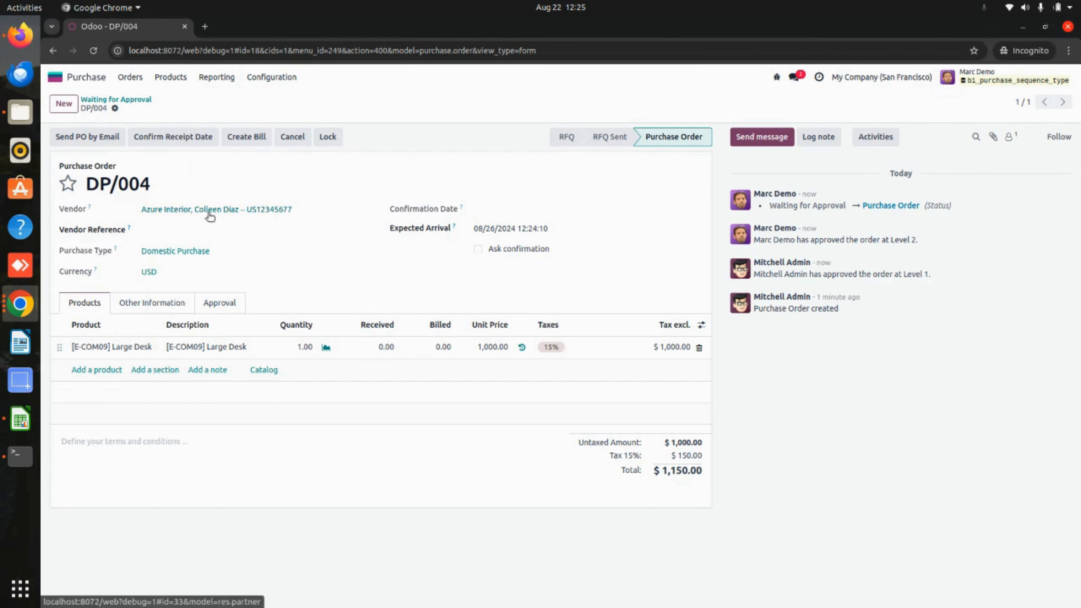
pyautogui.click(25, 307)
pyautogui.click(115, 233)
pyautogui.press('F5')
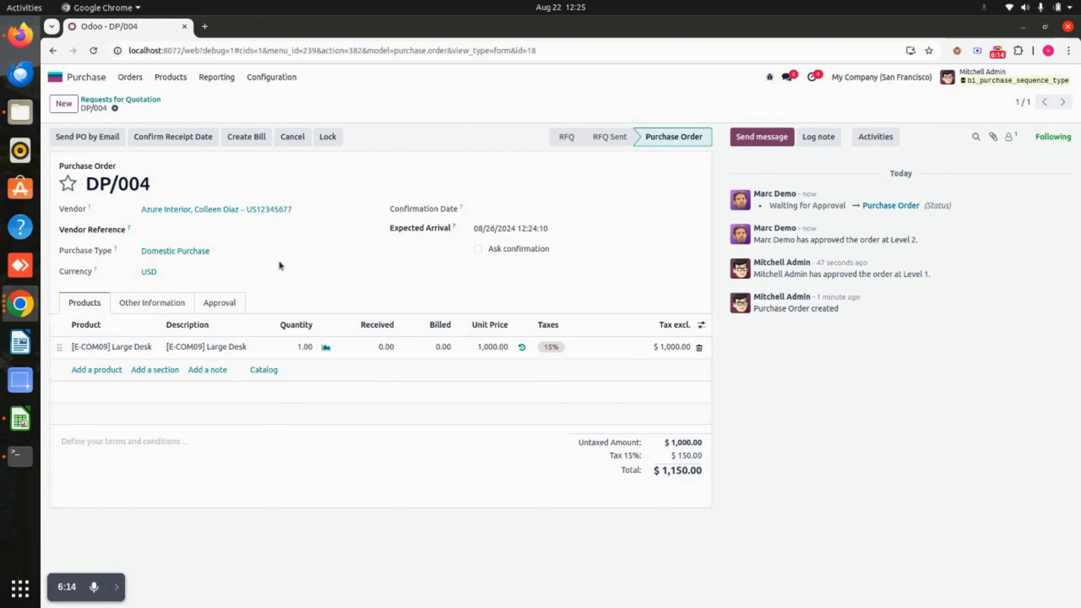
pyautogui.click(234, 305)
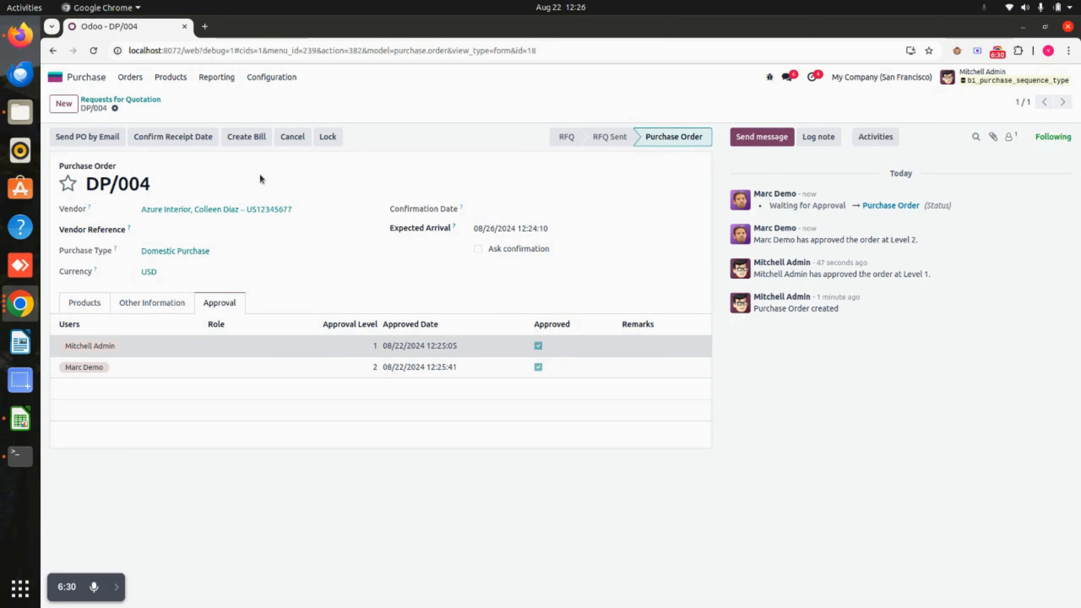
# - Examine the sequence number assigned to the approved Domestic Purchase order, and return to the list of requests for quotation
pyautogui.click(269, 78)
pyautogui.click(405, 113)
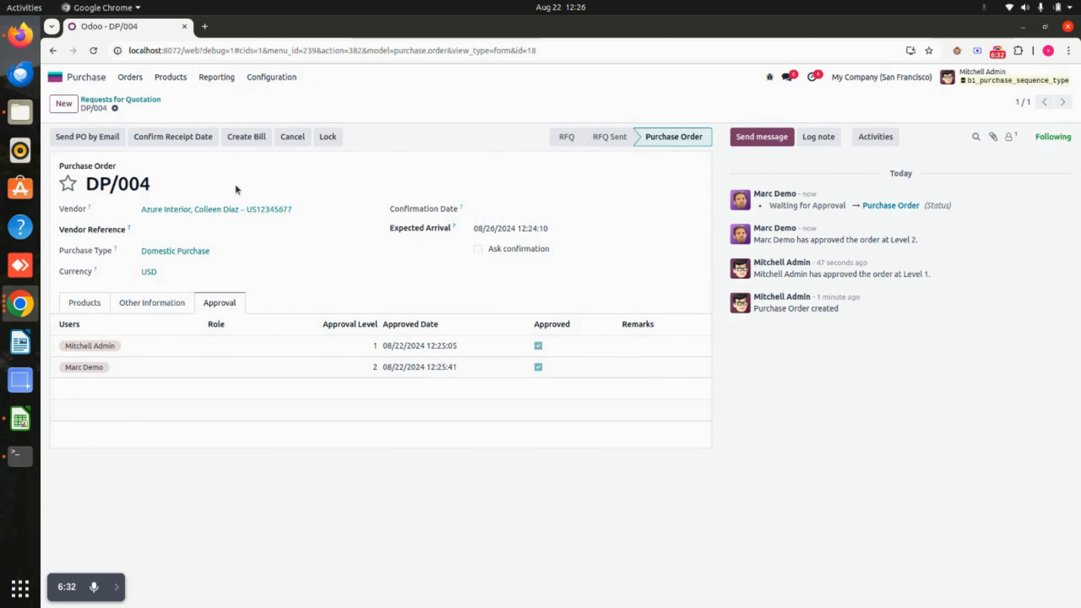
pyautogui.moveTo(89, 184); pyautogui.dragTo(177, 190)
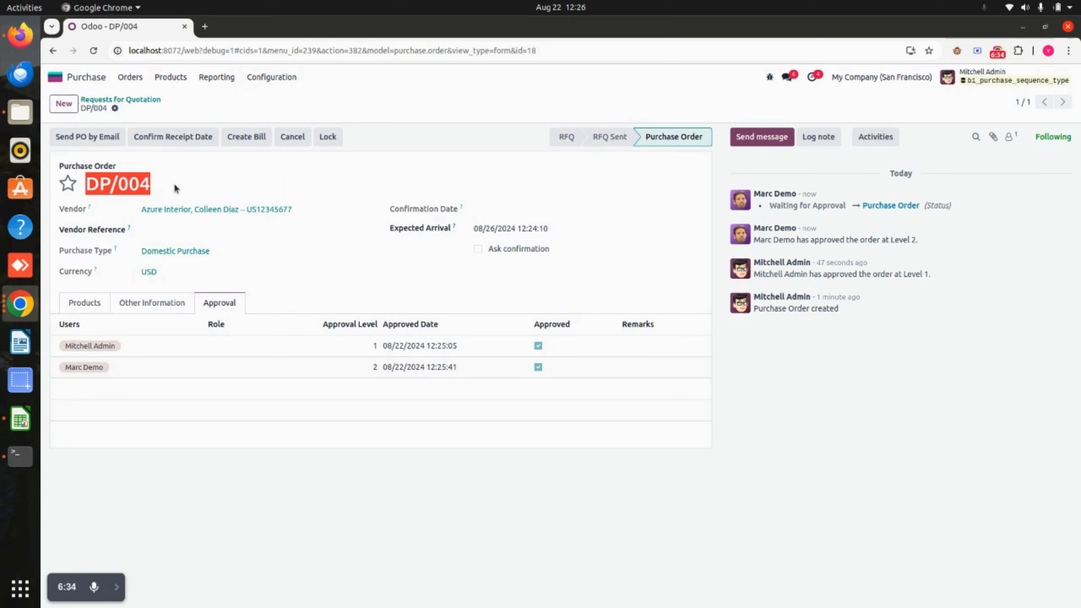
pyautogui.click(176, 190)
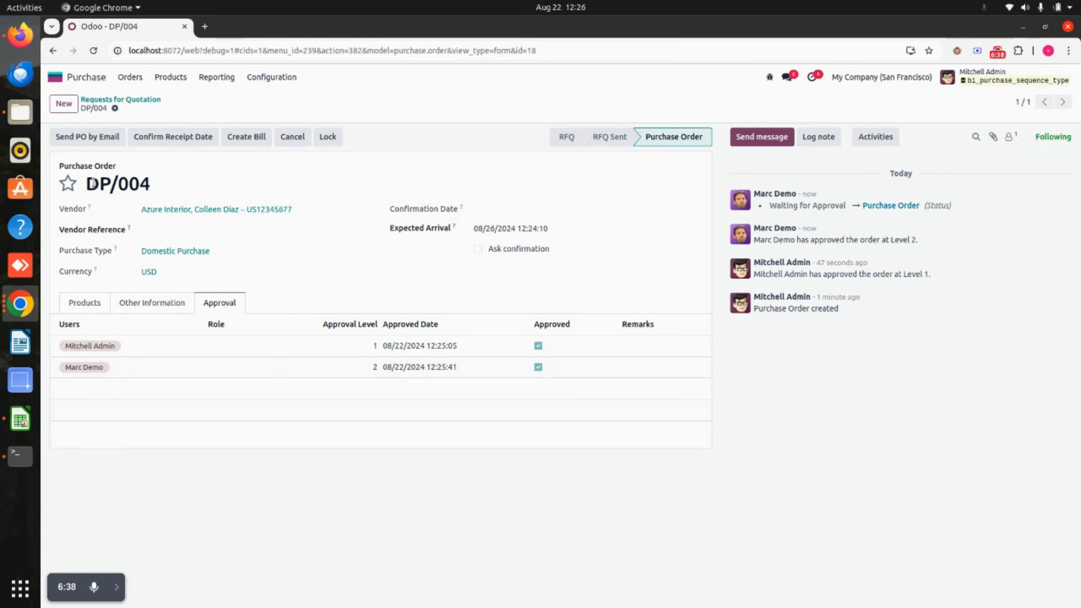
pyautogui.moveTo(89, 185); pyautogui.dragTo(132, 184)
pyautogui.click(140, 100)
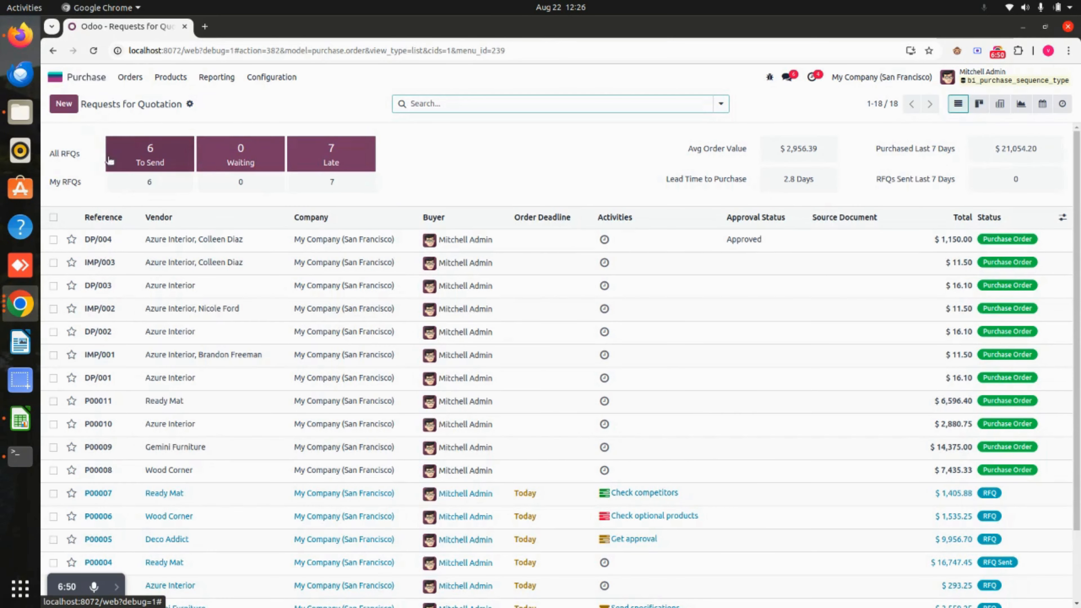
# - Create a request for quotation for an Azure Interior contact with product [E-COM10] Pedal Bin and purchase type Import Purchase
pyautogui.click(64, 104)
pyautogui.click(174, 209)
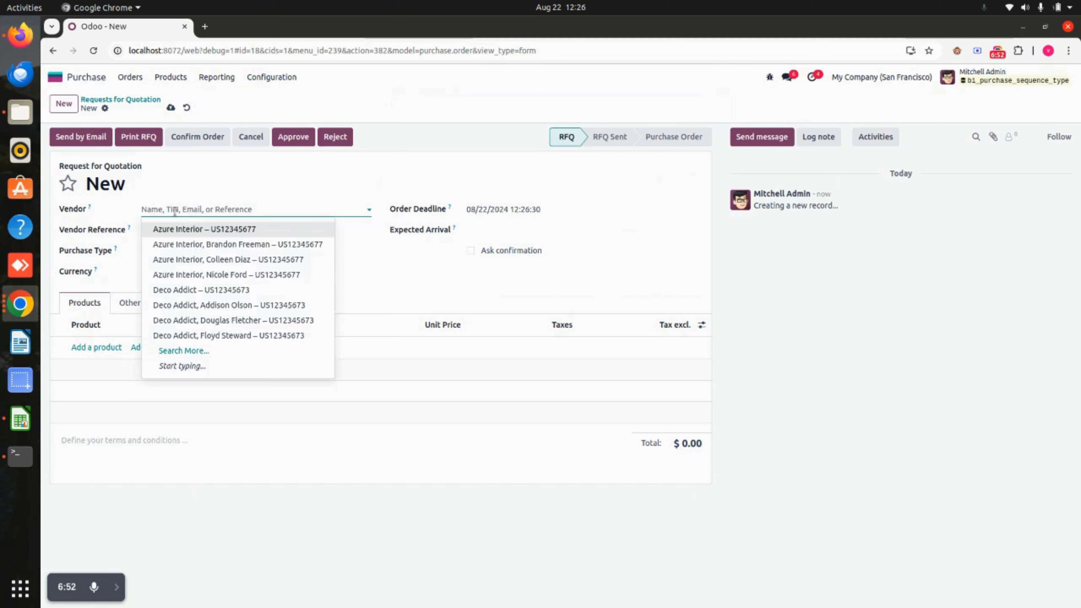
pyautogui.click(213, 259)
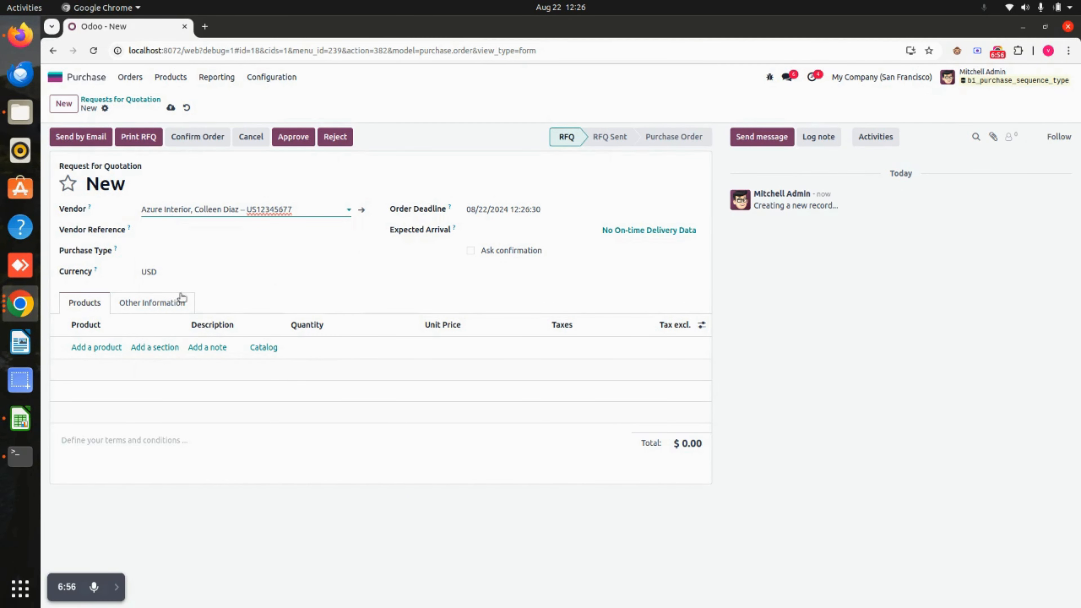
pyautogui.click(104, 347)
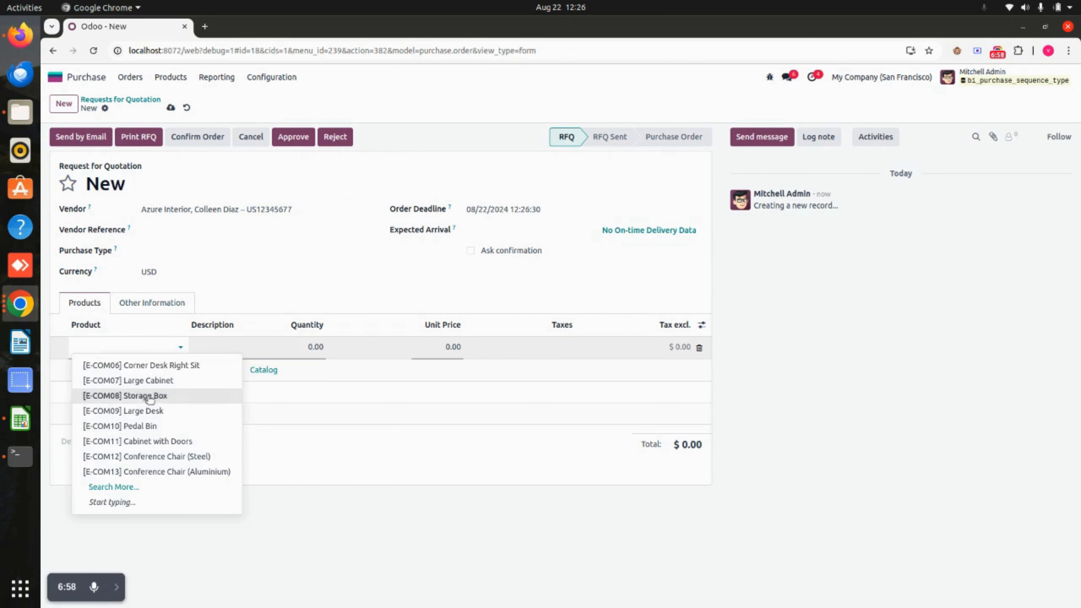
pyautogui.click(172, 426)
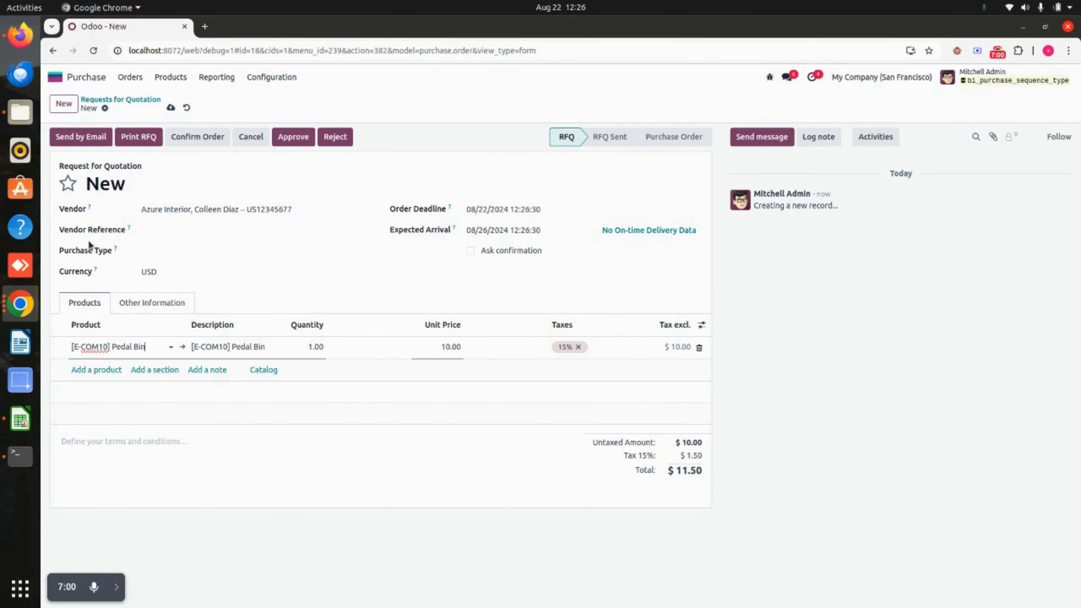
pyautogui.click(156, 253)
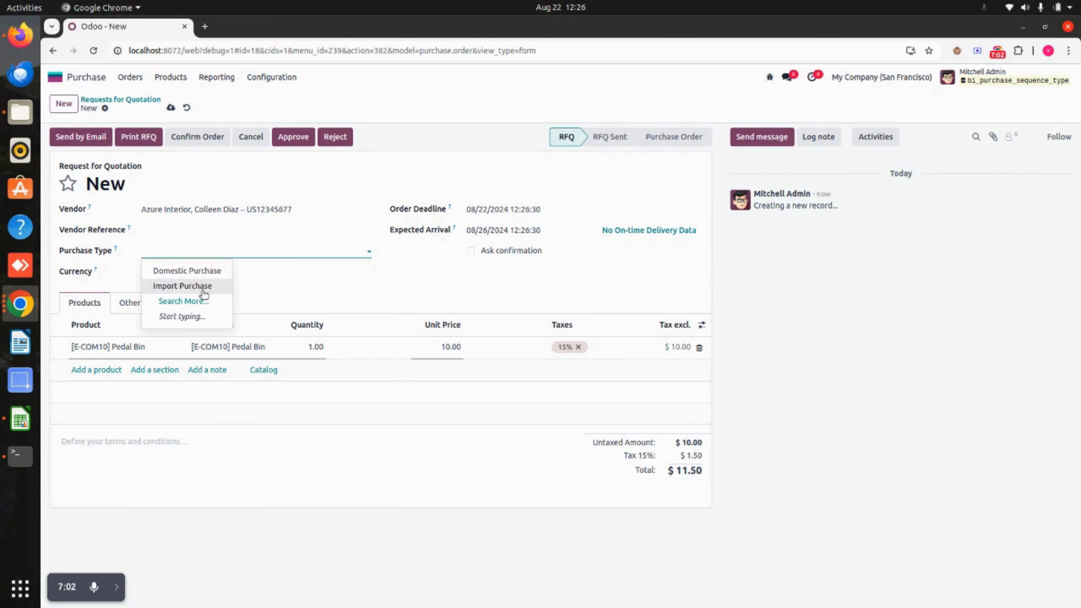
pyautogui.click(195, 285)
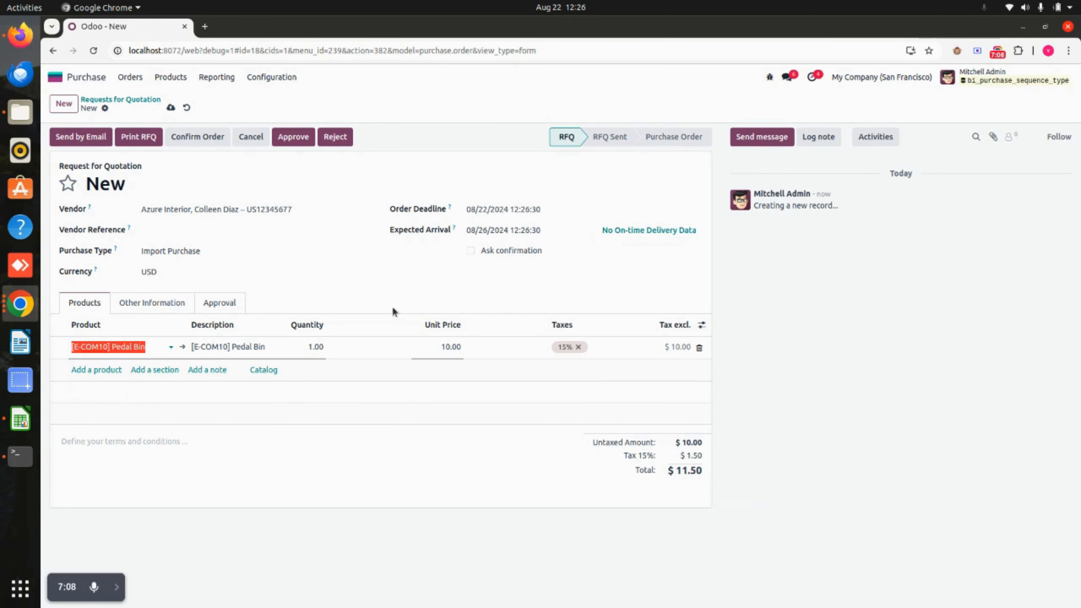
# - Set the Pedal Bin's unit price to 300 and confirm the order
pyautogui.click(441, 347)
pyautogui.write('3')
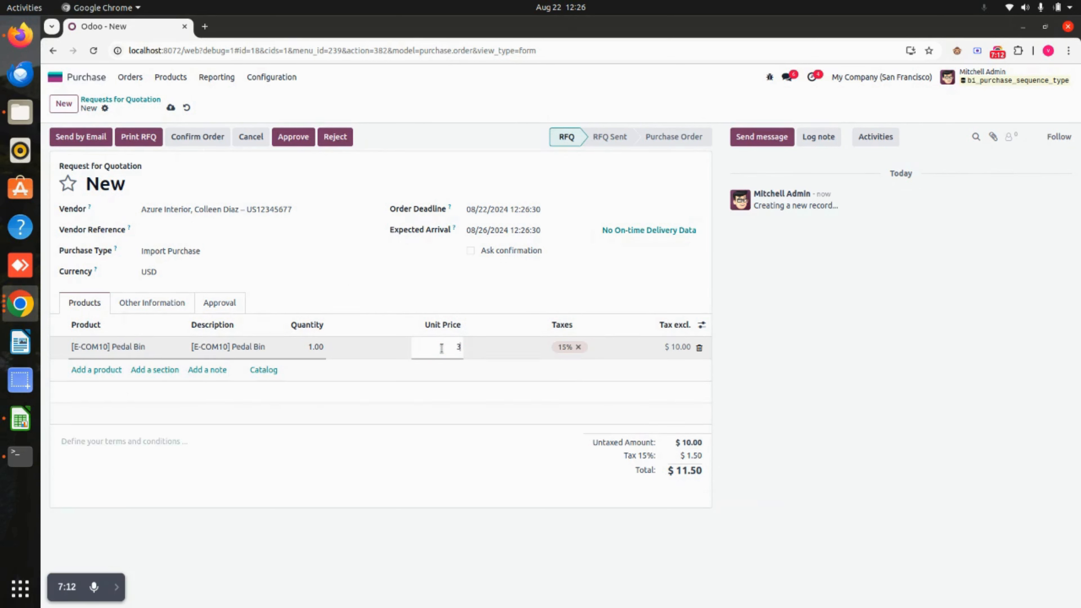
pyautogui.write('00')
pyautogui.click(440, 453)
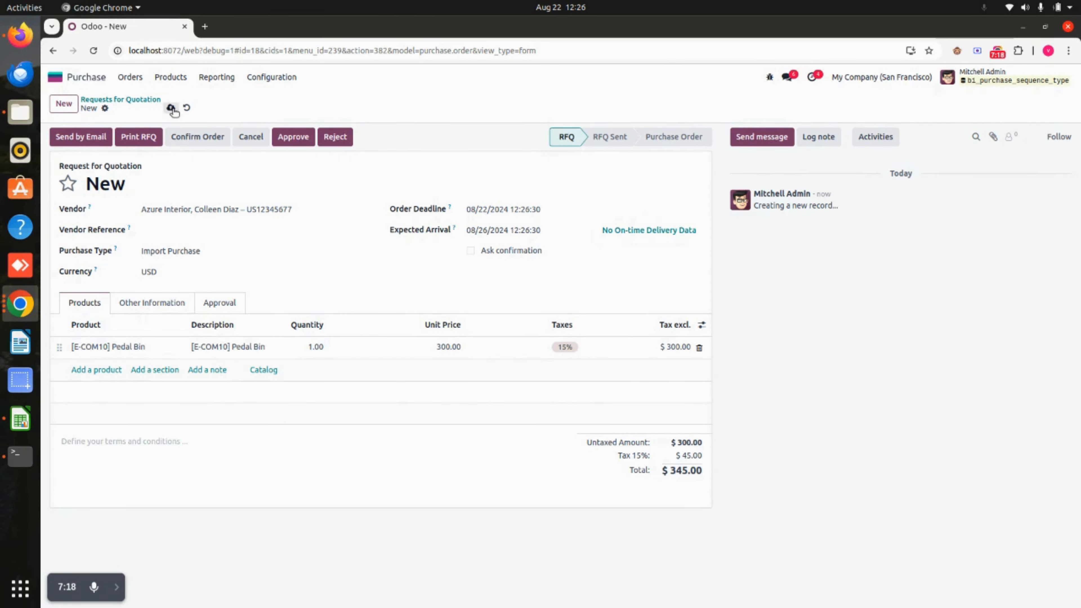
pyautogui.click(201, 137)
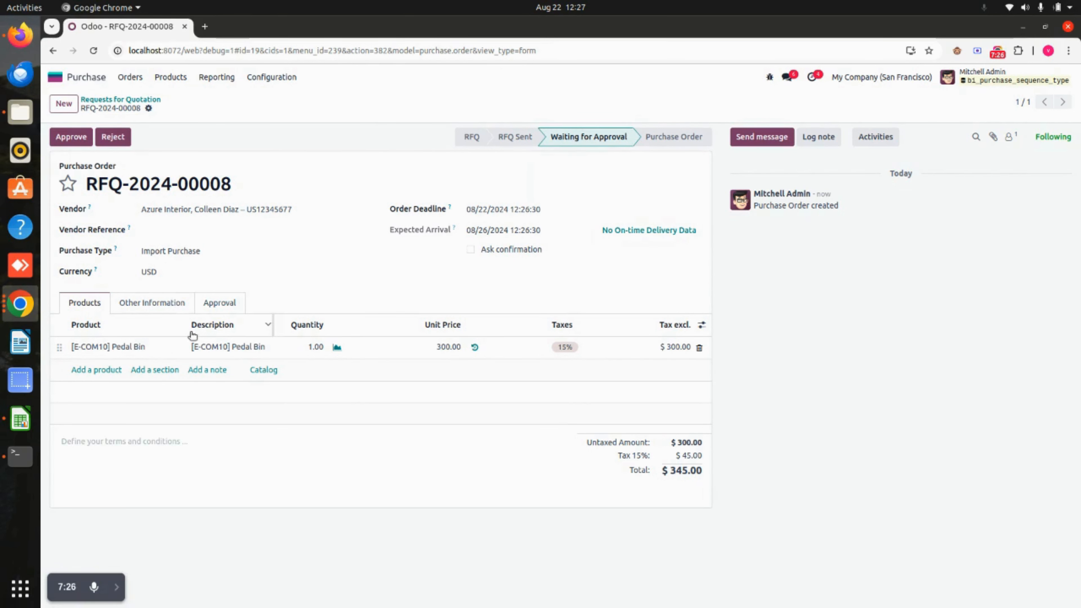
# - Check the approval rule's amount range against the Pedal Bin order's total, and approve the order at level 1
pyautogui.click(222, 302)
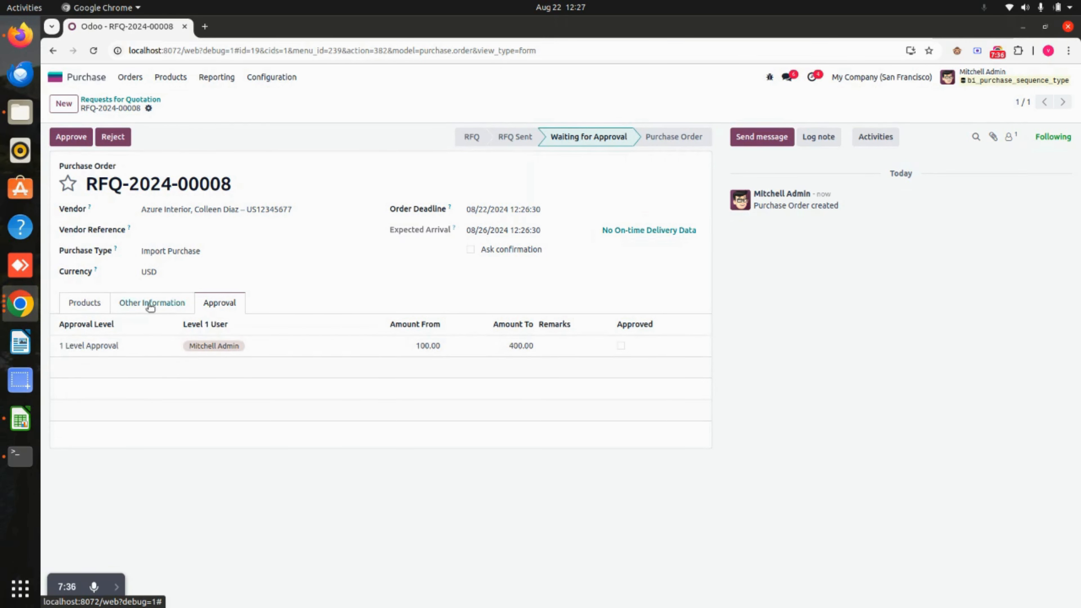
pyautogui.click(103, 303)
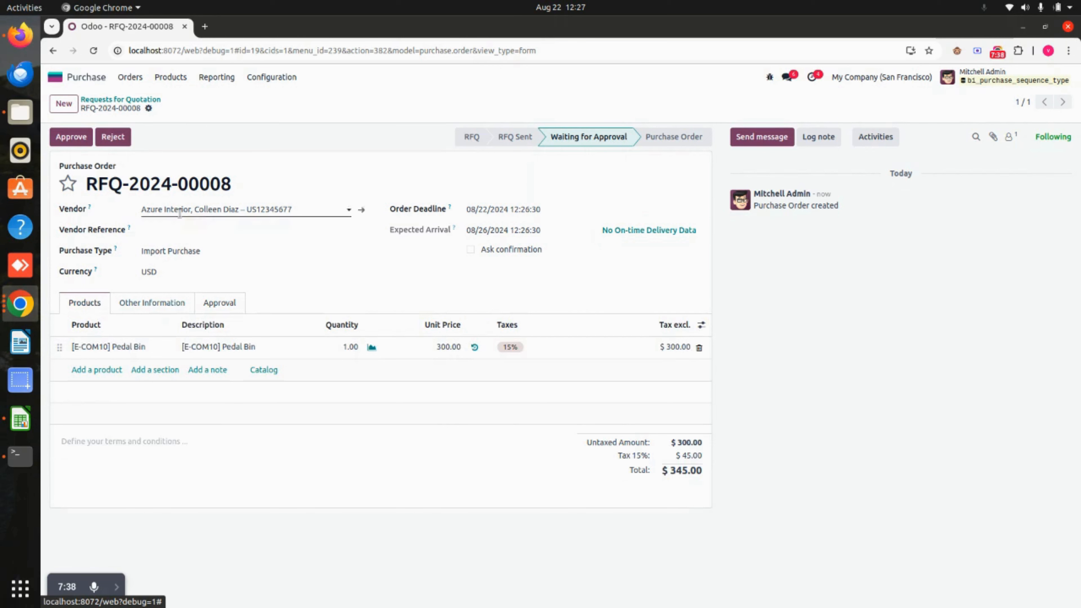
pyautogui.click(214, 303)
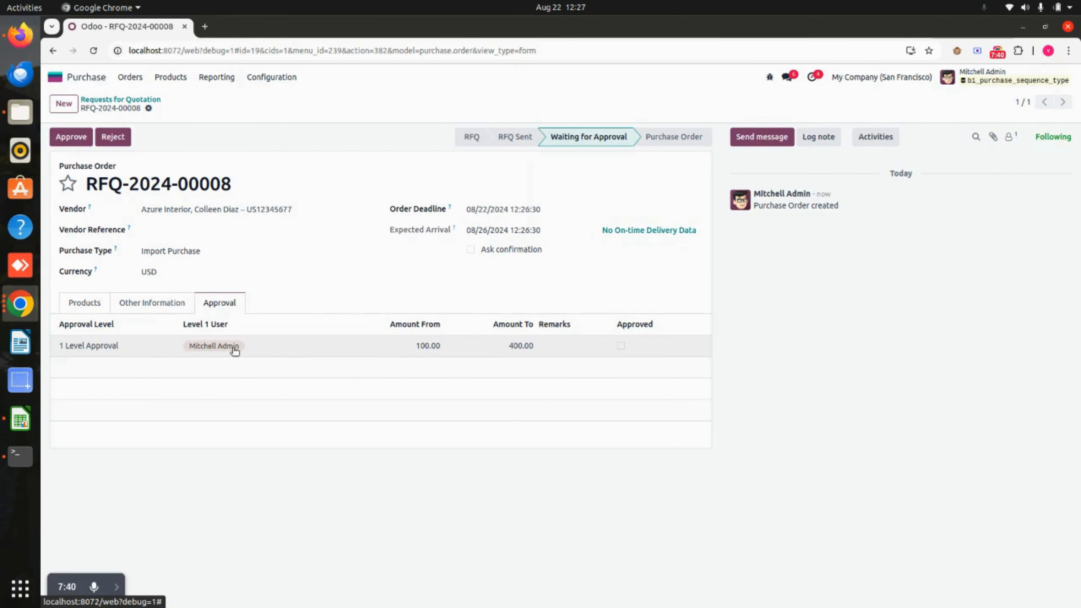
pyautogui.click(71, 137)
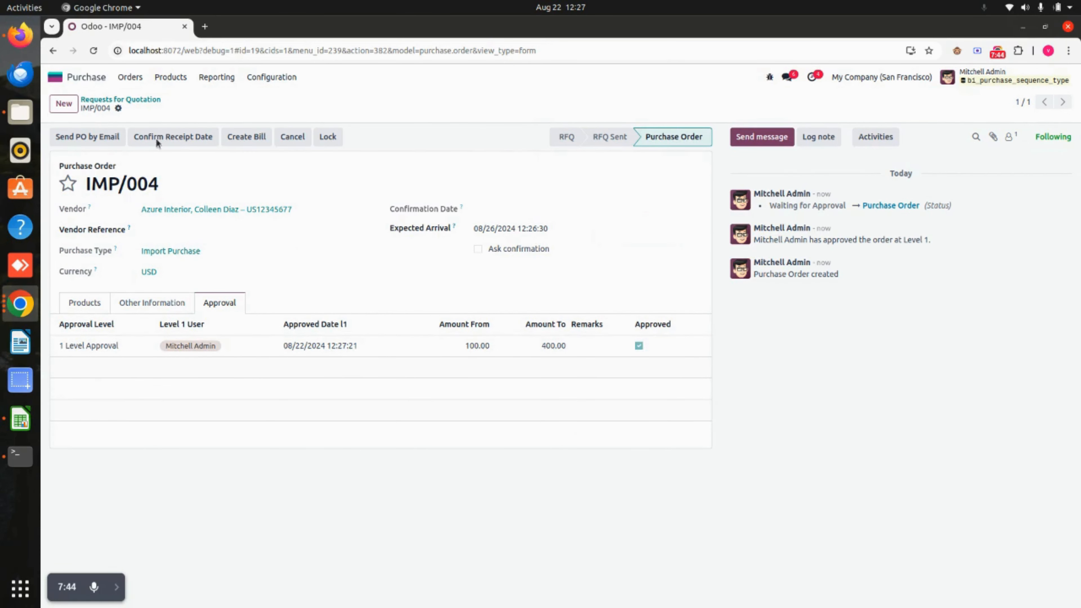
# - Create another request for quotation with vendor Deco Addict and purchase type Import Purchase
pyautogui.click(144, 100)
pyautogui.click(63, 103)
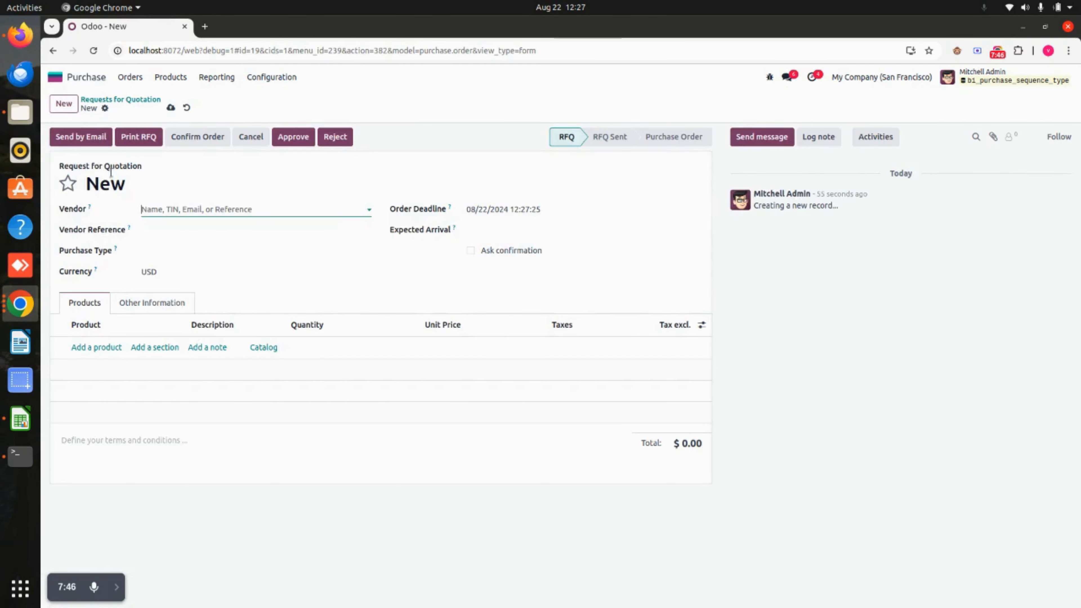
pyautogui.click(169, 207)
pyautogui.click(248, 289)
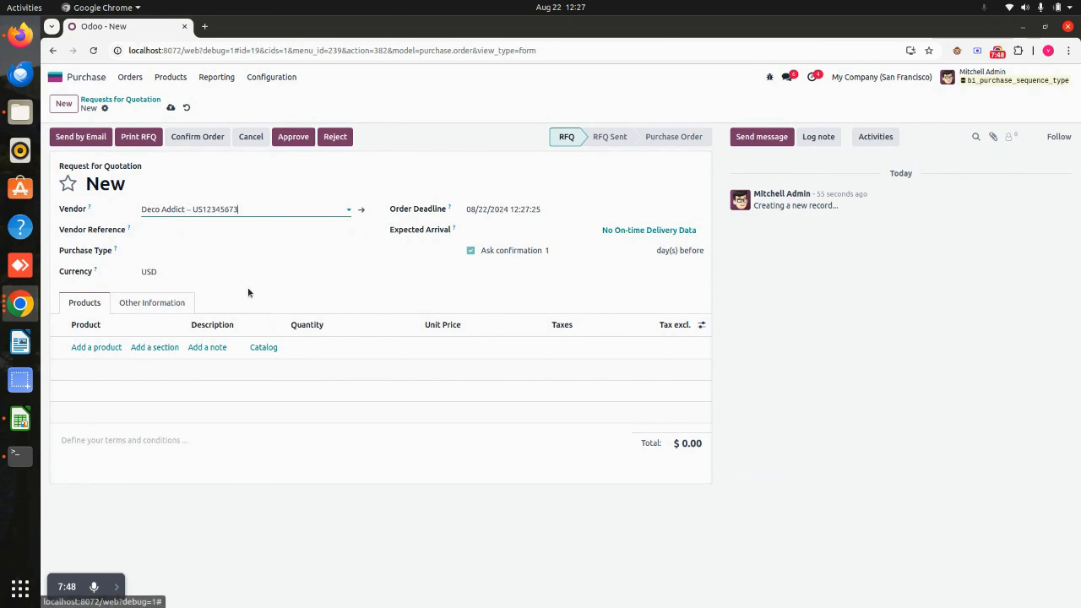
pyautogui.click(185, 250)
pyautogui.click(200, 283)
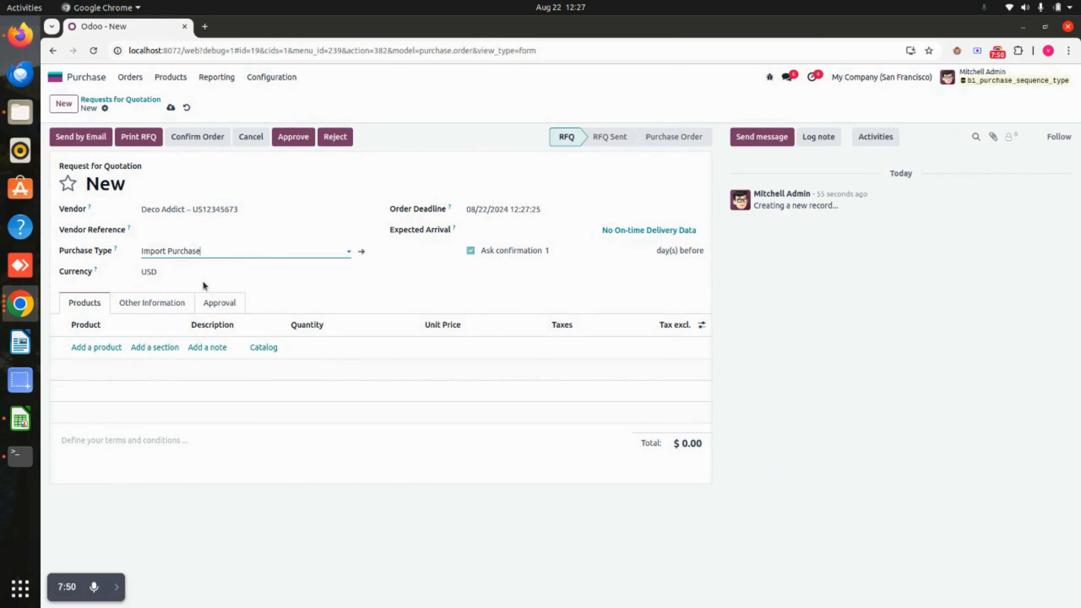
# - Add the product [E-COM11] Cabinet with Doors with a unit price of 600 and confirm the order
pyautogui.click(109, 348)
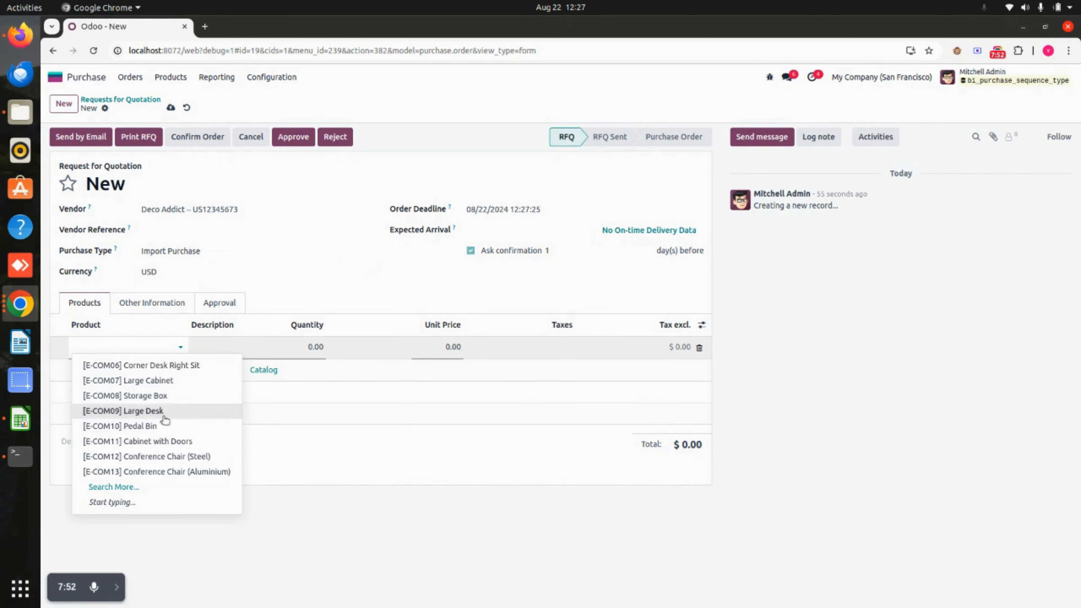
pyautogui.click(183, 440)
pyautogui.click(440, 348)
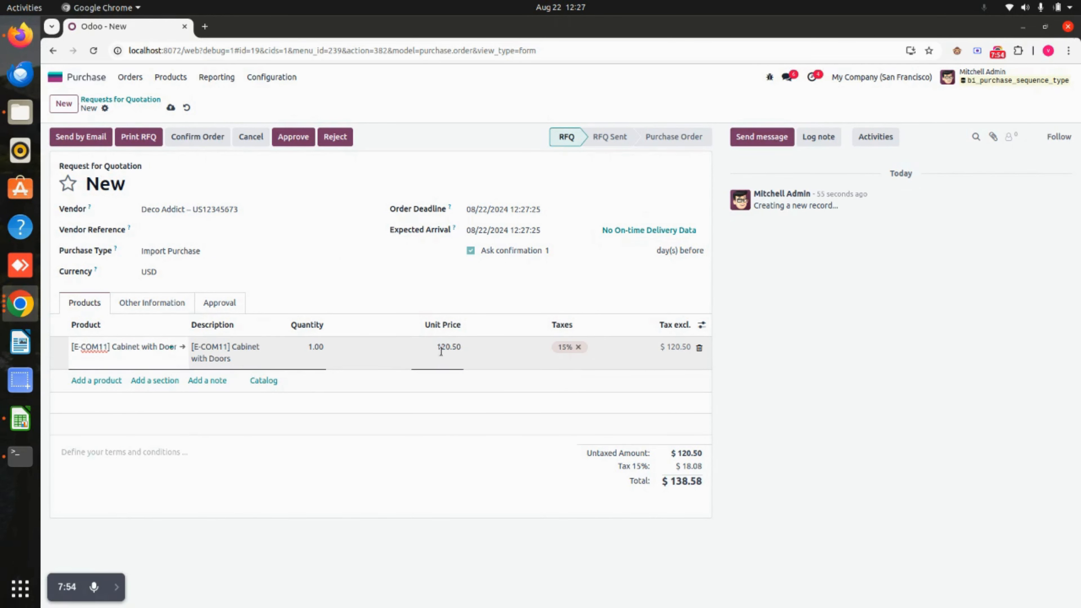
pyautogui.write('6')
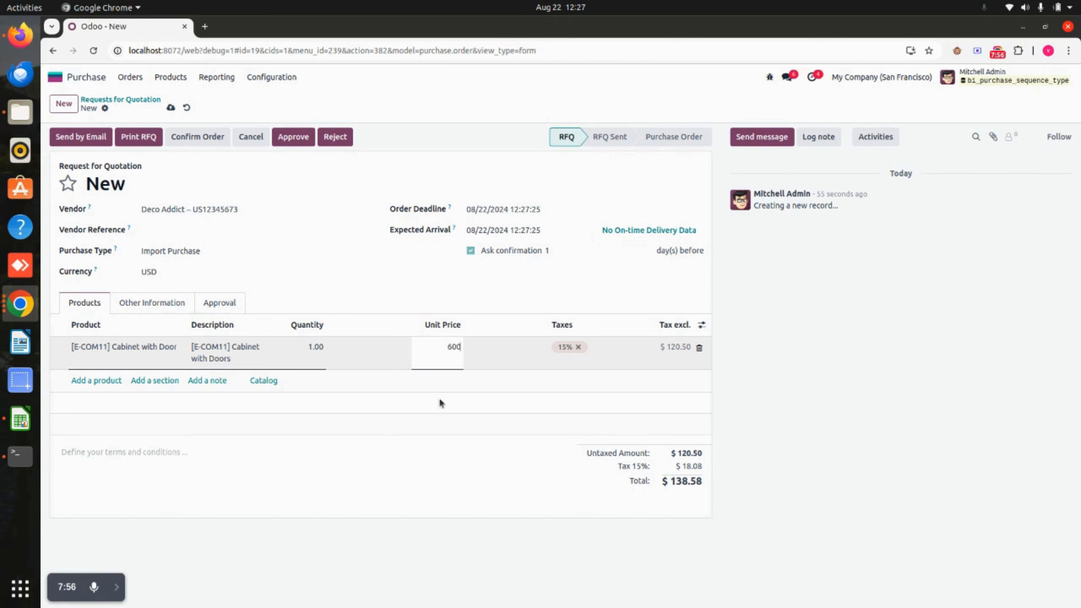
pyautogui.write('00')
pyautogui.click(440, 403)
pyautogui.click(197, 137)
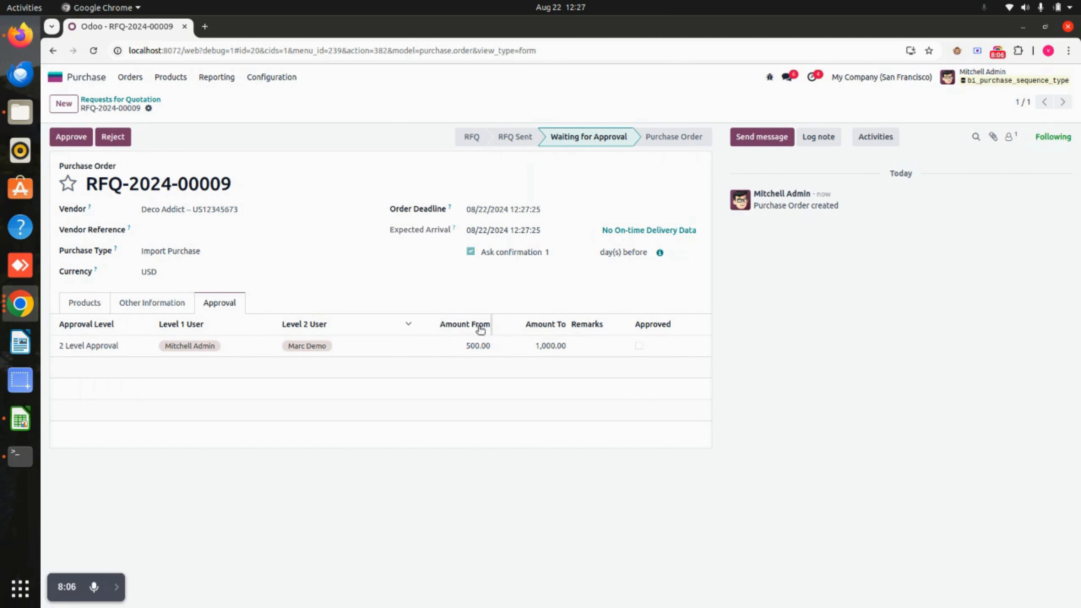
# - Compare the Cabinet with Doors order's total with its approval range and approve it as the level 1 approver
pyautogui.click(100, 304)
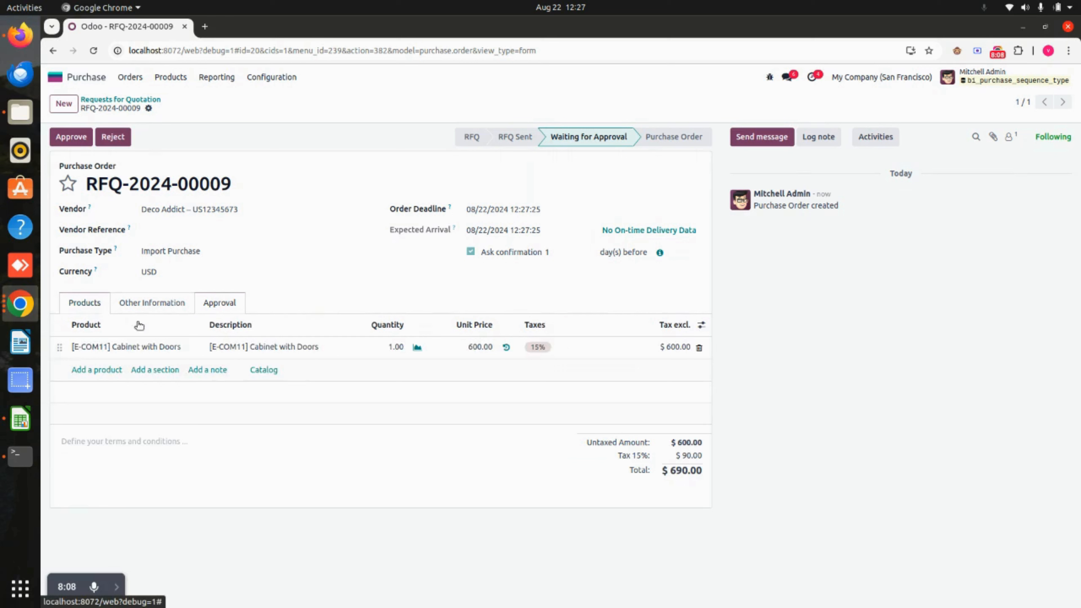
pyautogui.click(228, 304)
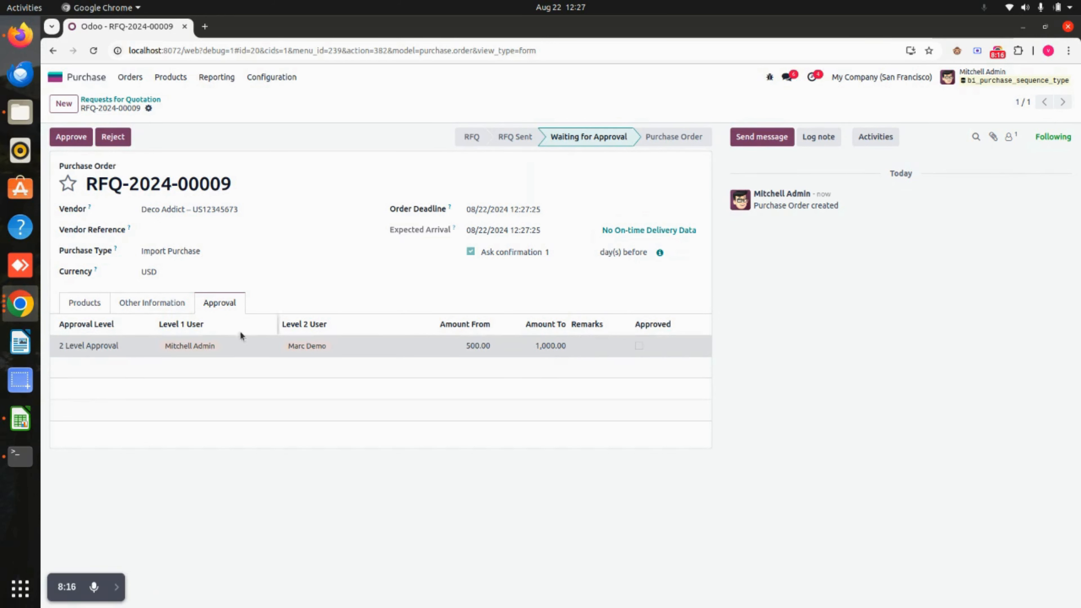
pyautogui.click(71, 137)
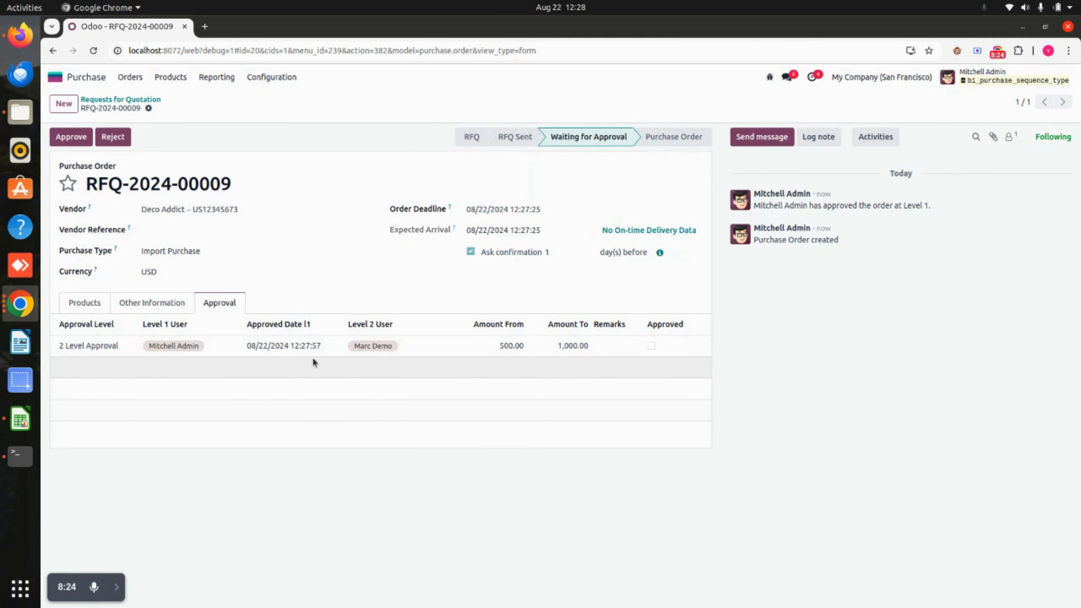
# - Switch to the second approver's incognito Chrome window, return to the purchases waiting for approval and view the purchase orders list
pyautogui.click(24, 305)
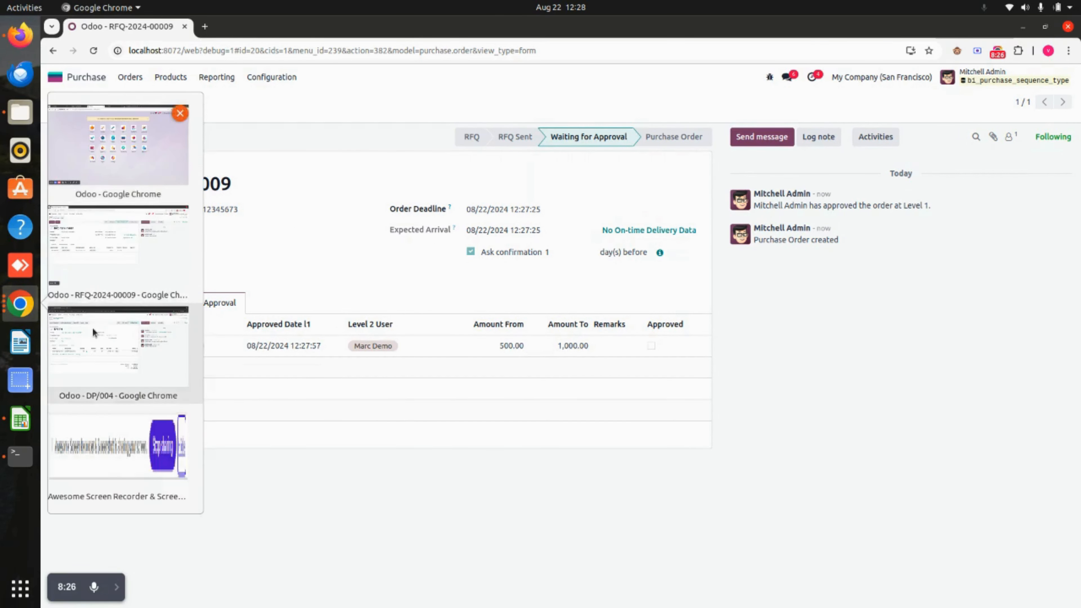
pyautogui.click(118, 345)
pyautogui.click(106, 94)
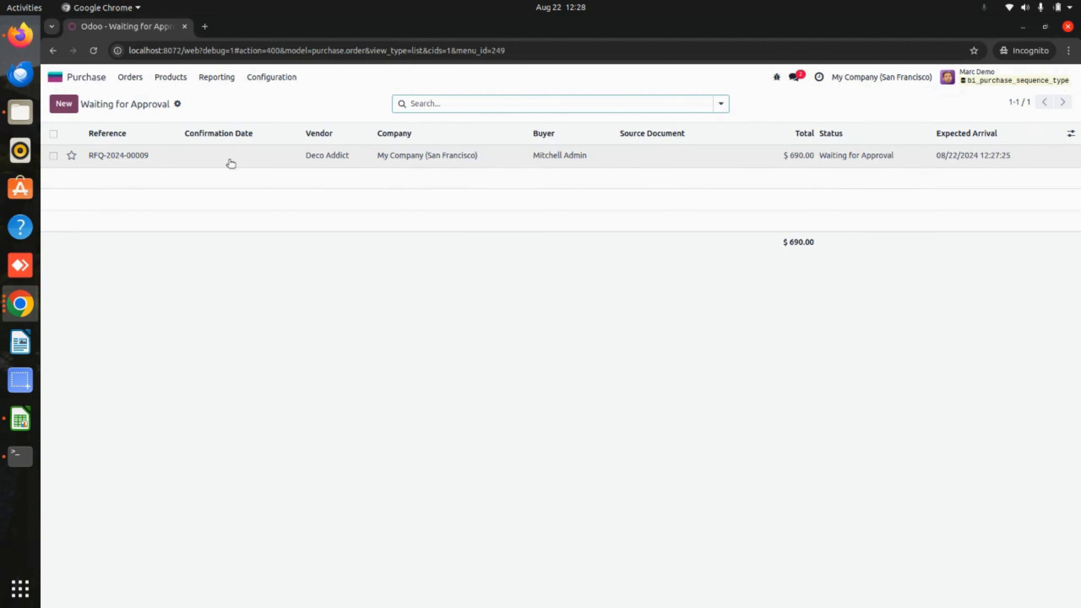
pyautogui.click(171, 77)
pyautogui.moveTo(130, 79)
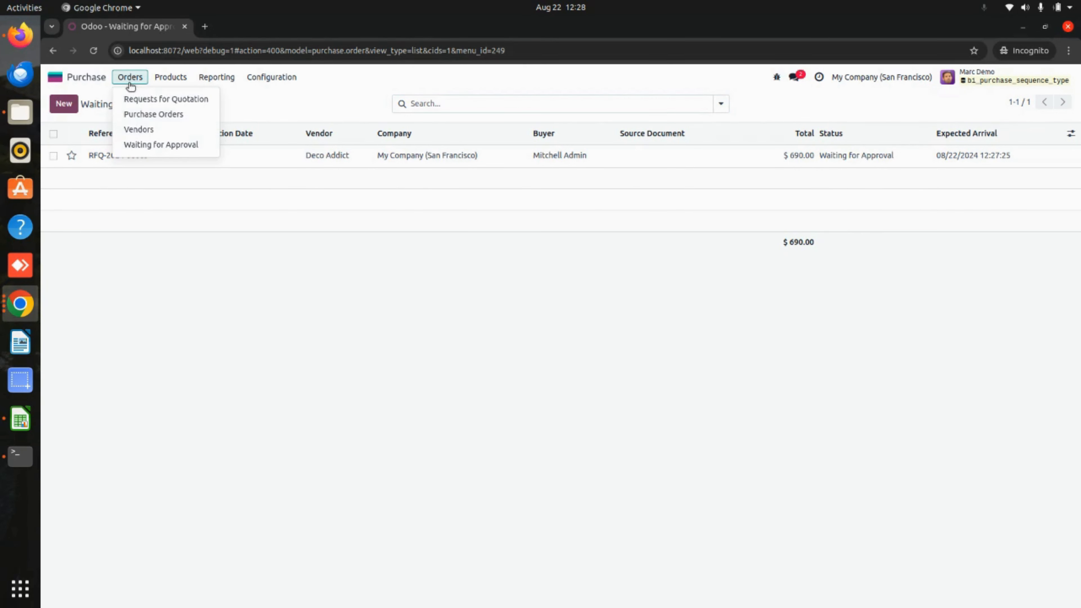
pyautogui.click(184, 114)
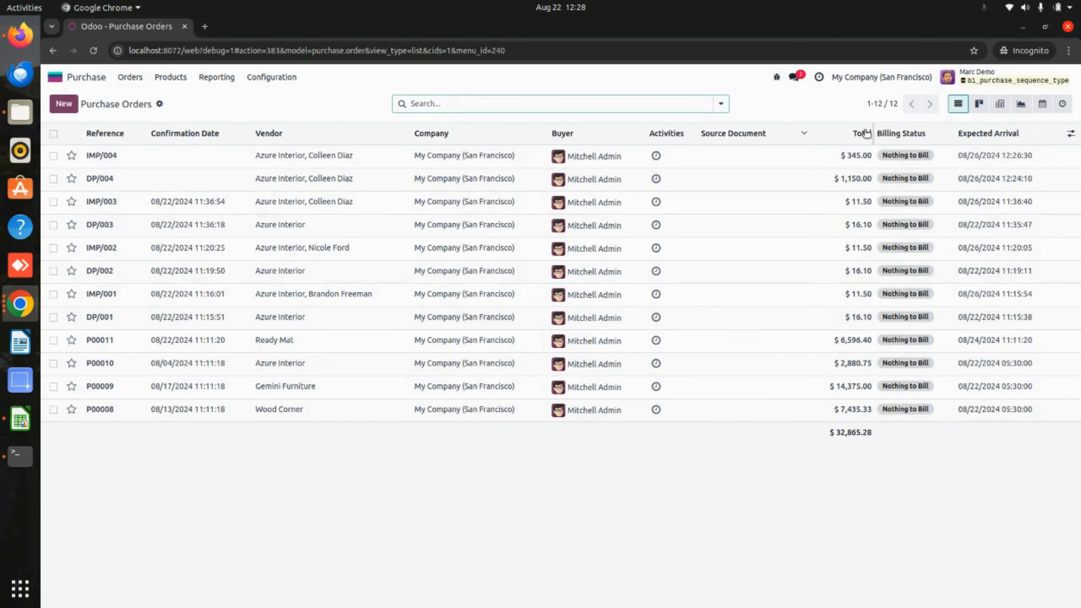
# - Open the Deco Addict order among the purchases waiting for approval and approve it at level 2
pyautogui.click(143, 79)
pyautogui.moveTo(144, 83)
pyautogui.click(156, 145)
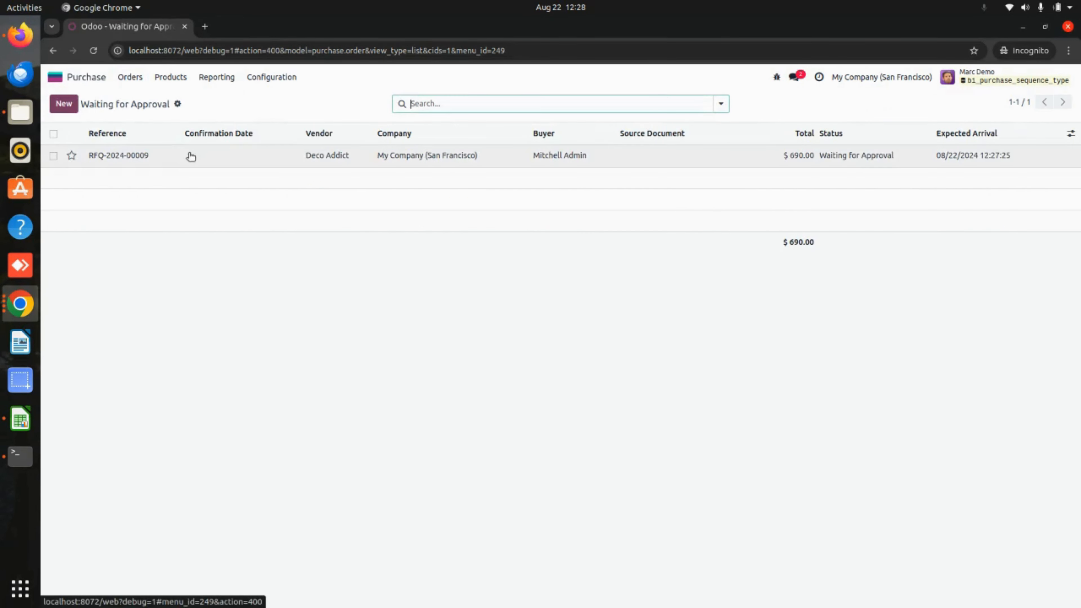
pyautogui.click(202, 156)
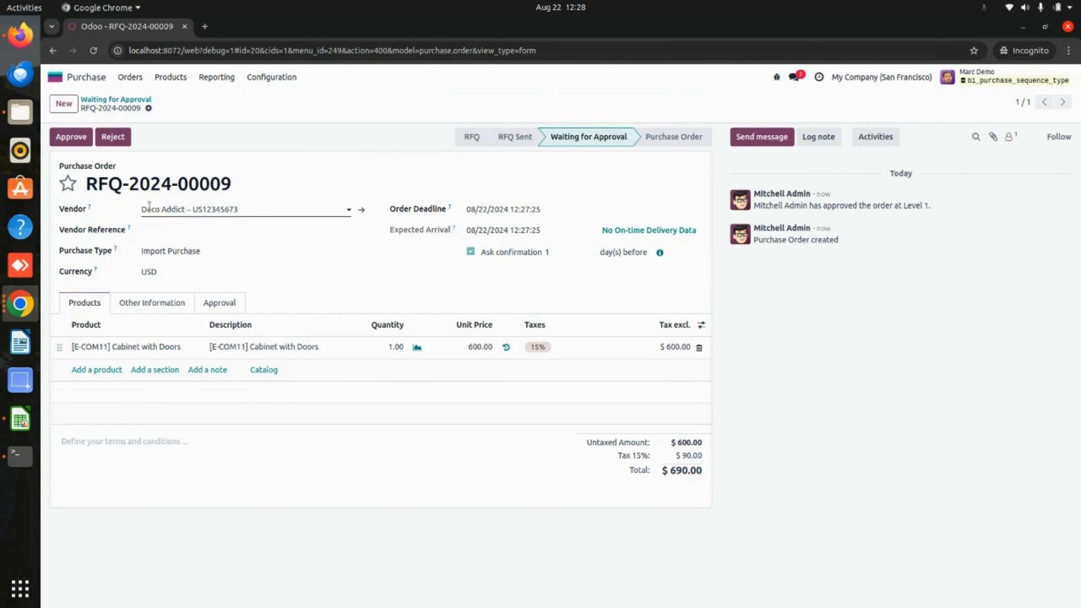
pyautogui.click(71, 137)
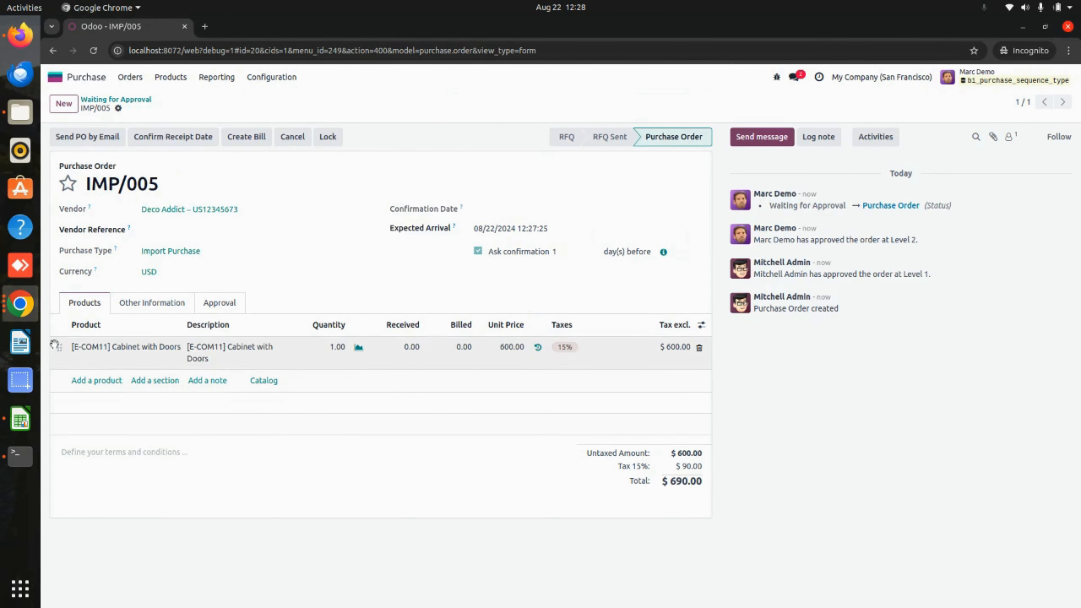
# - Switch to the first approver's regular Chrome window, refresh the Cabinet with Doors order and examine its number and approval details
pyautogui.click(20, 304)
pyautogui.click(103, 262)
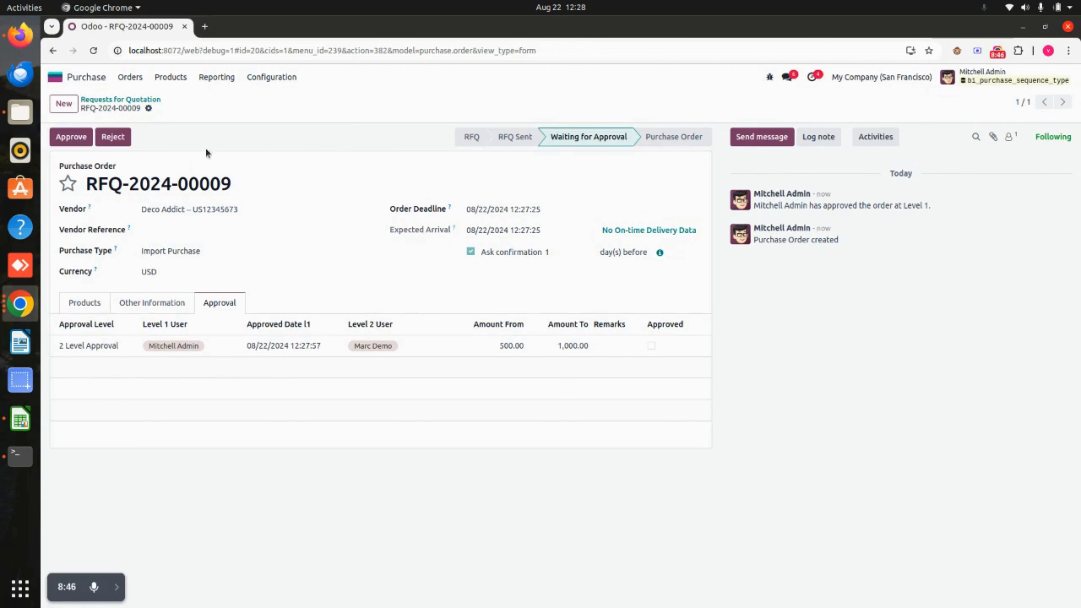
pyautogui.press('F5')
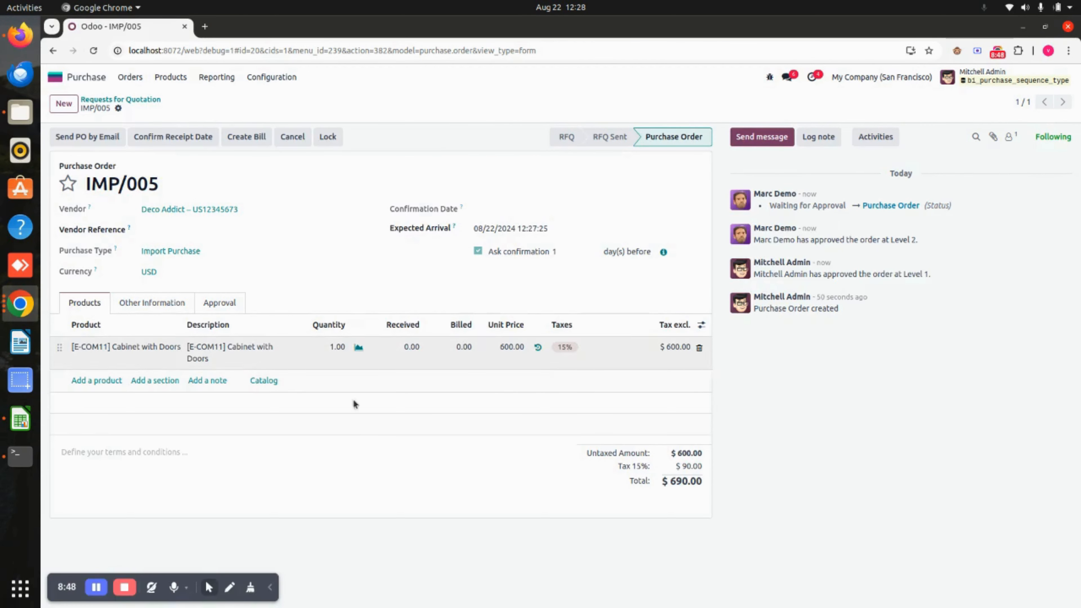
pyautogui.moveTo(678, 139)
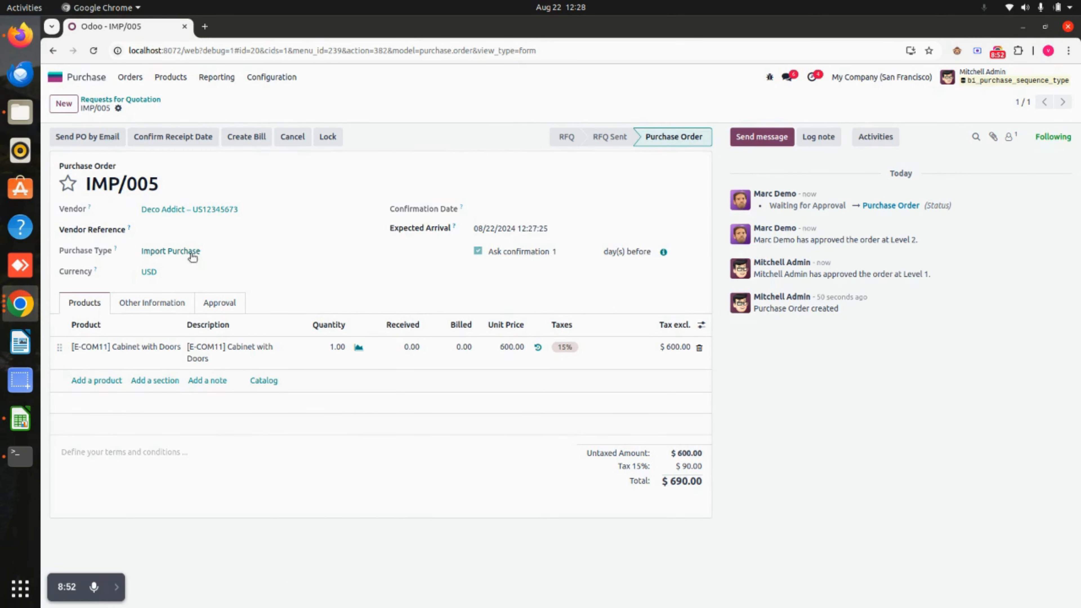
pyautogui.moveTo(88, 183); pyautogui.dragTo(163, 184)
pyautogui.click(184, 184)
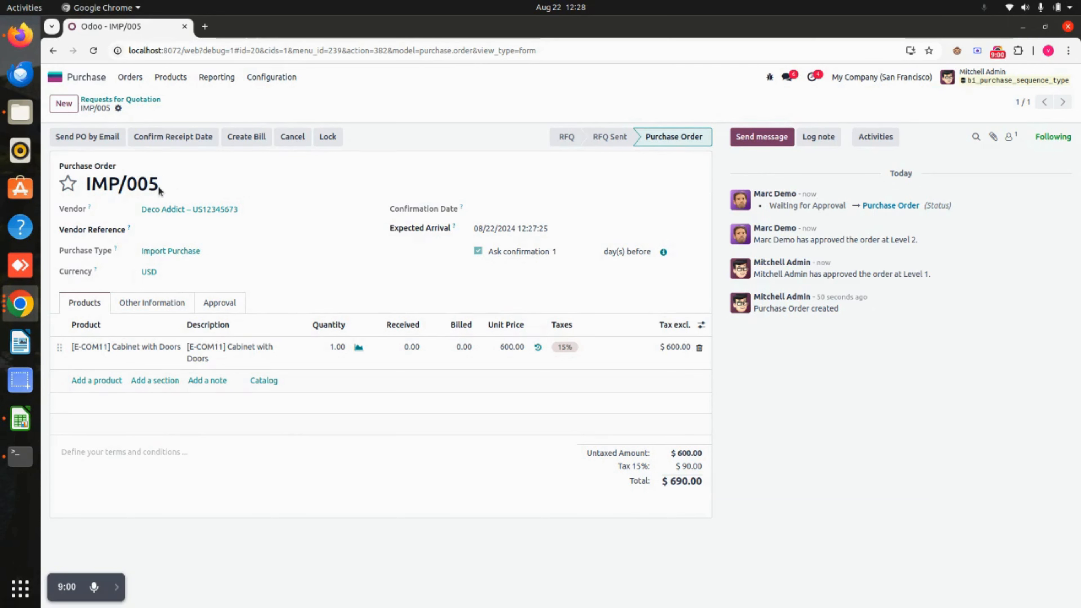
pyautogui.click(218, 303)
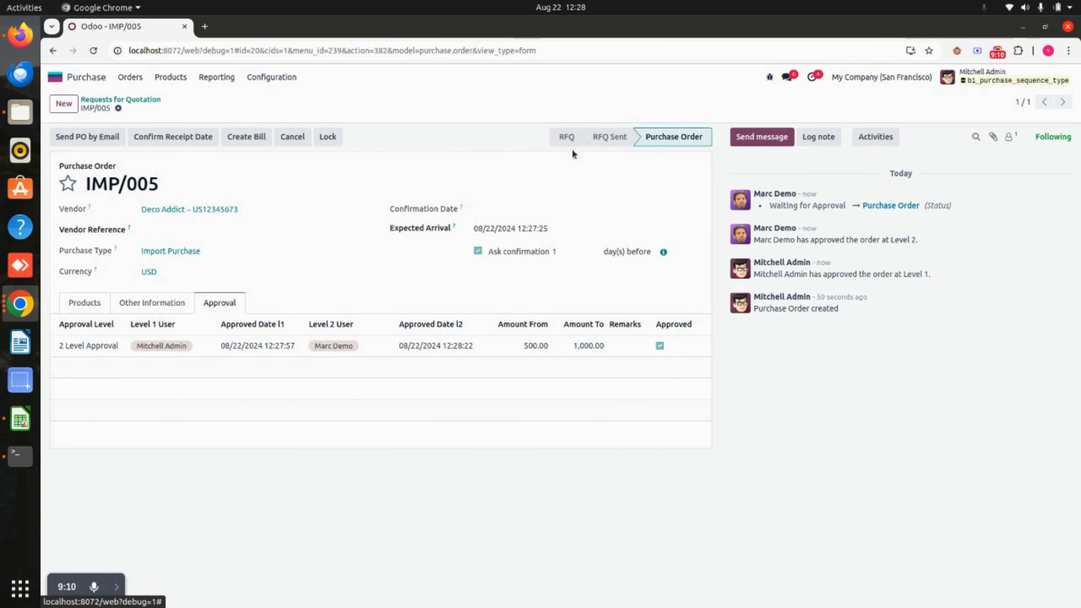
# - Create a new request for quotation for the vendor Deco Addict with the purchase type Domestic Purchase
pyautogui.click(151, 100)
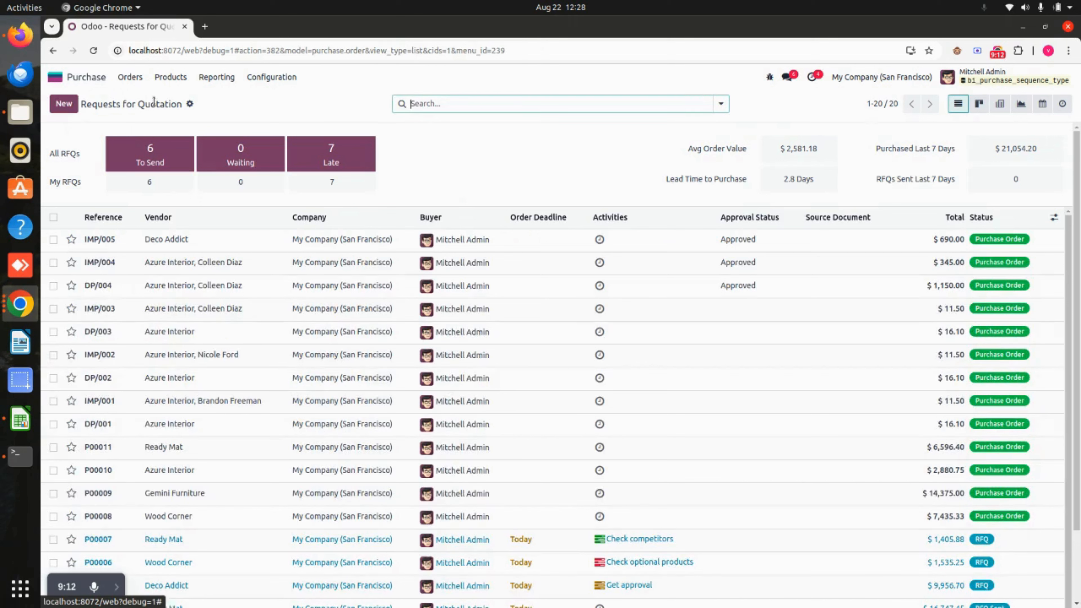
pyautogui.click(63, 104)
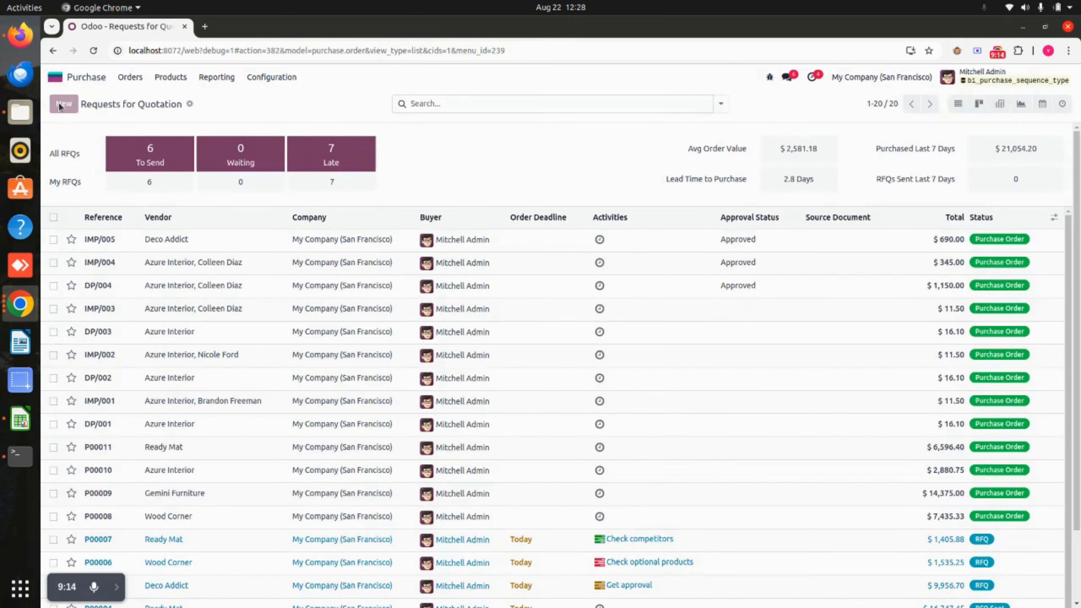
pyautogui.click(215, 209)
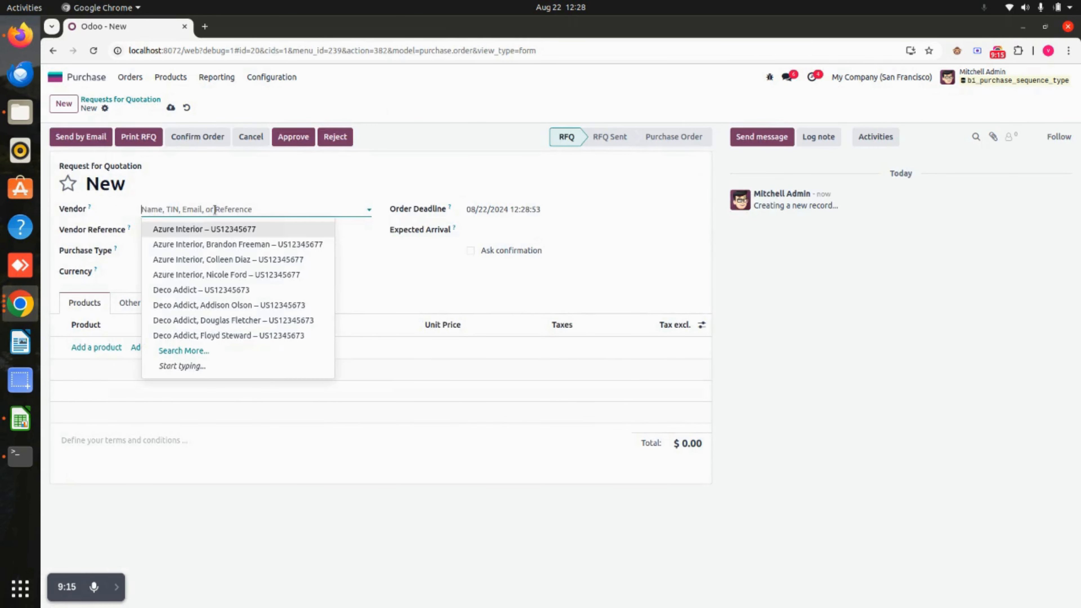
pyautogui.click(232, 285)
pyautogui.click(180, 252)
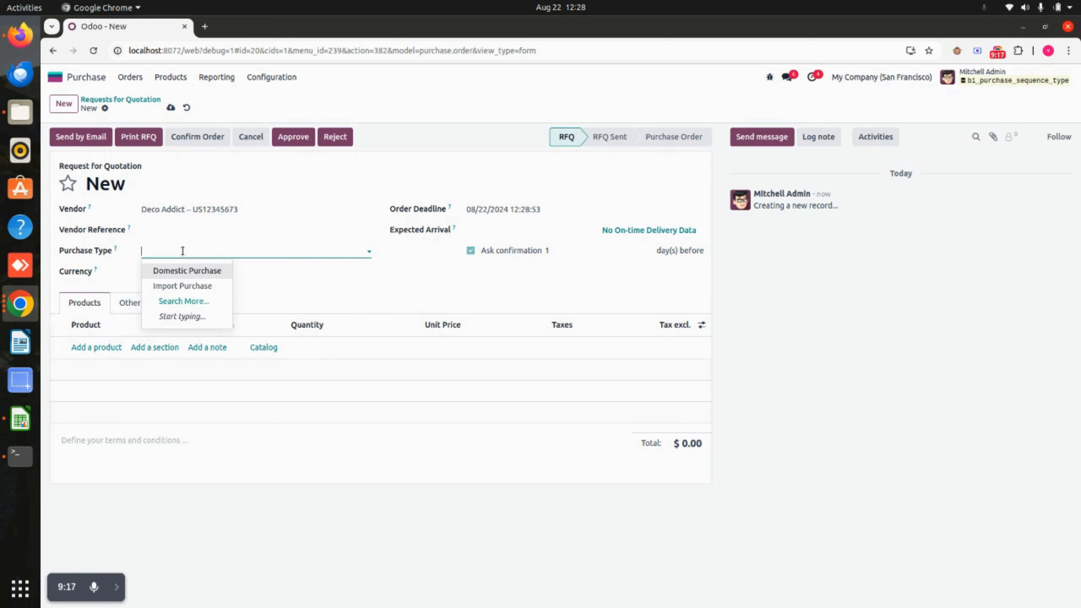
pyautogui.click(206, 271)
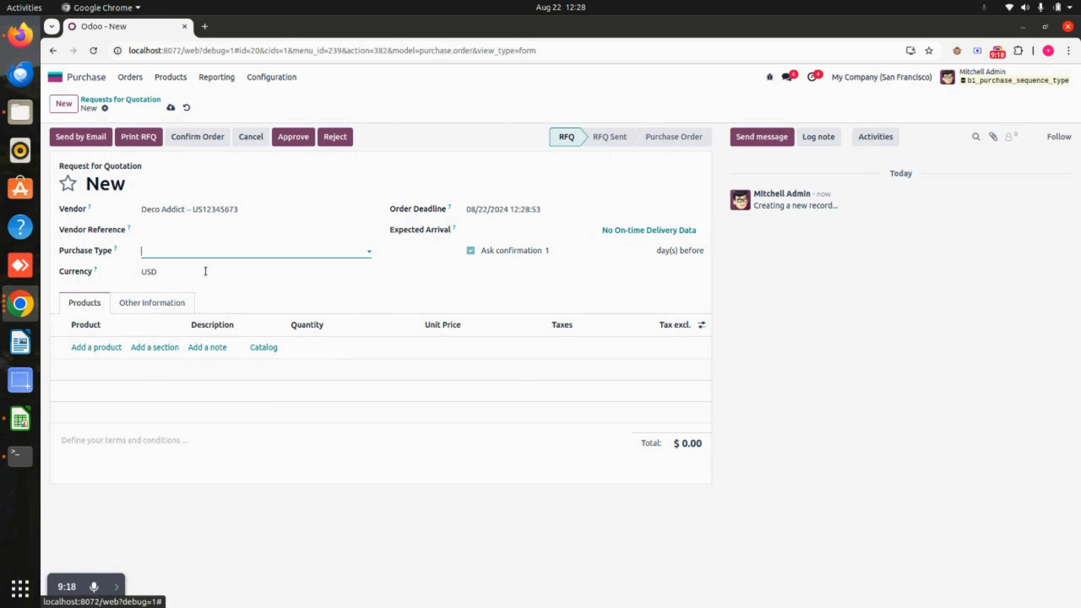
# - Add the product [E-COM08] Storage Box with a unit price of 200 and confirm the order
pyautogui.click(105, 349)
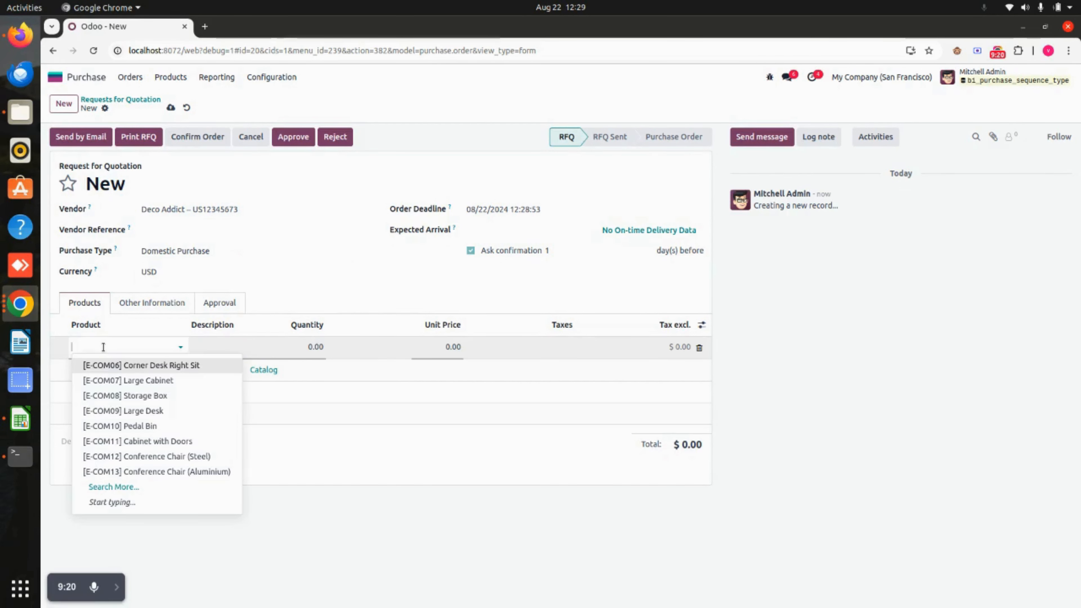
pyautogui.click(176, 396)
pyautogui.click(432, 347)
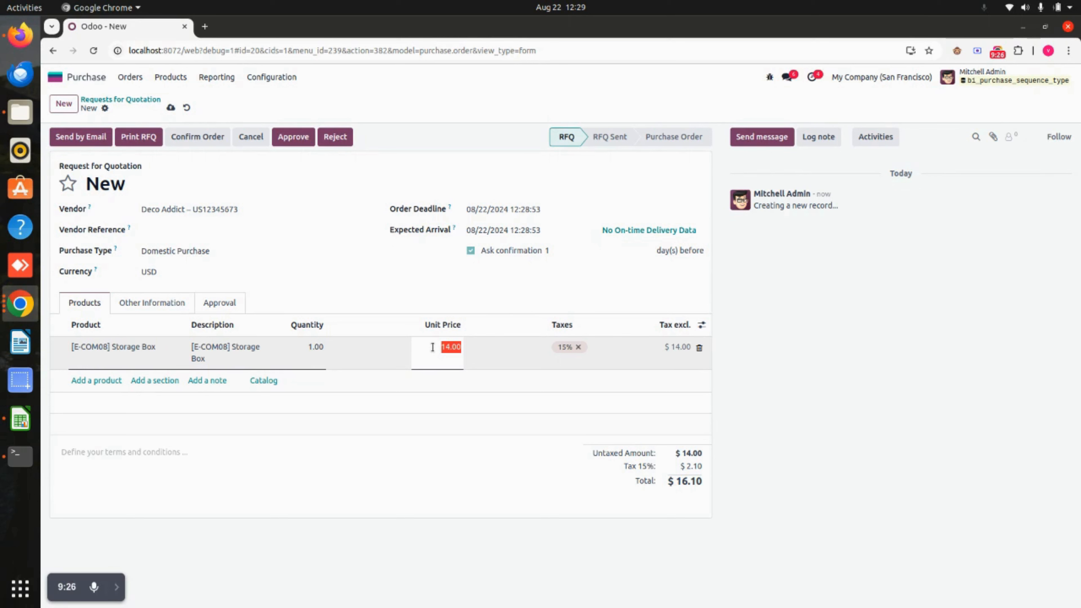
pyautogui.write('200')
pyautogui.click(452, 444)
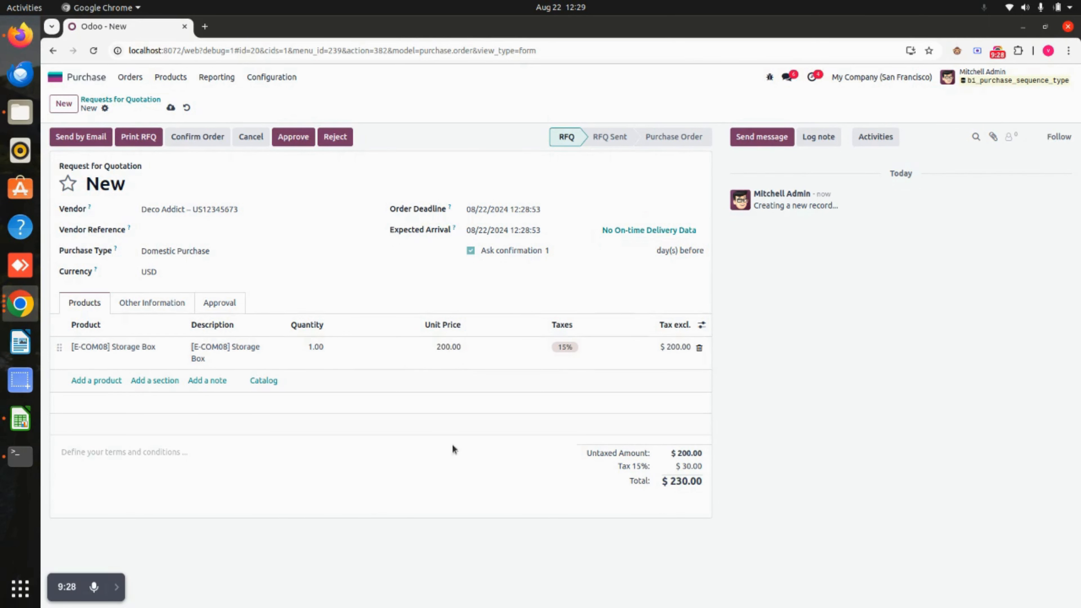
pyautogui.click(164, 136)
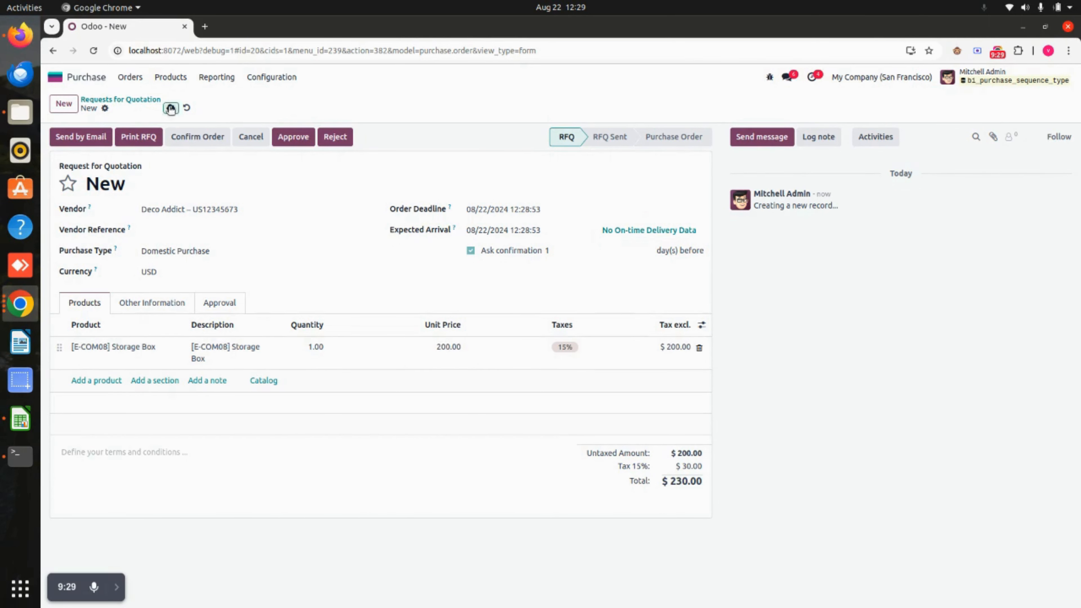
# - View the Storage Box order's approval levels and approve it as the level 1 approver
pyautogui.click(242, 305)
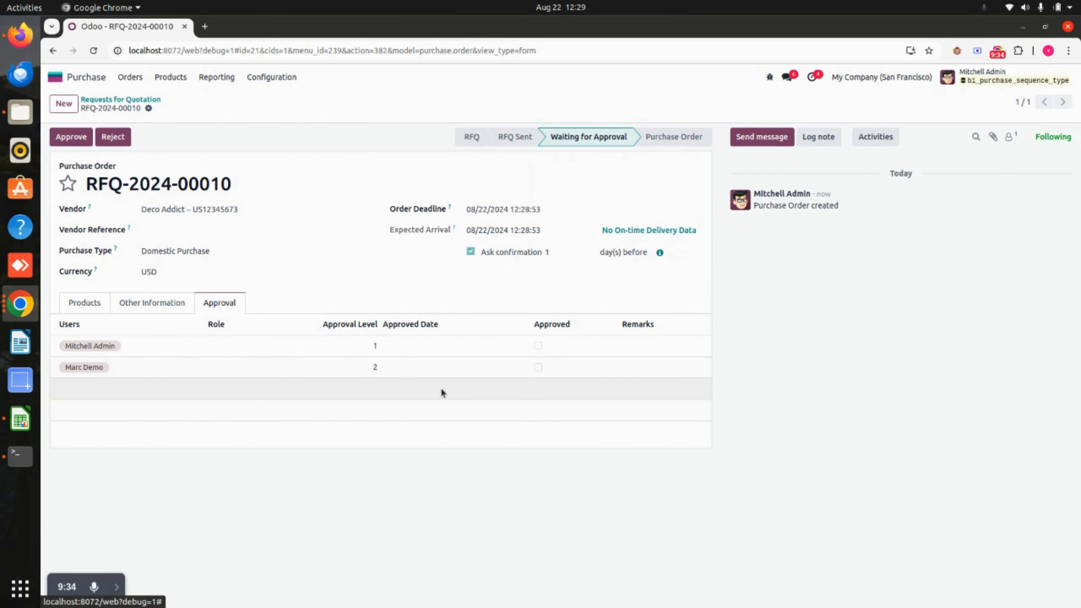
pyautogui.click(71, 138)
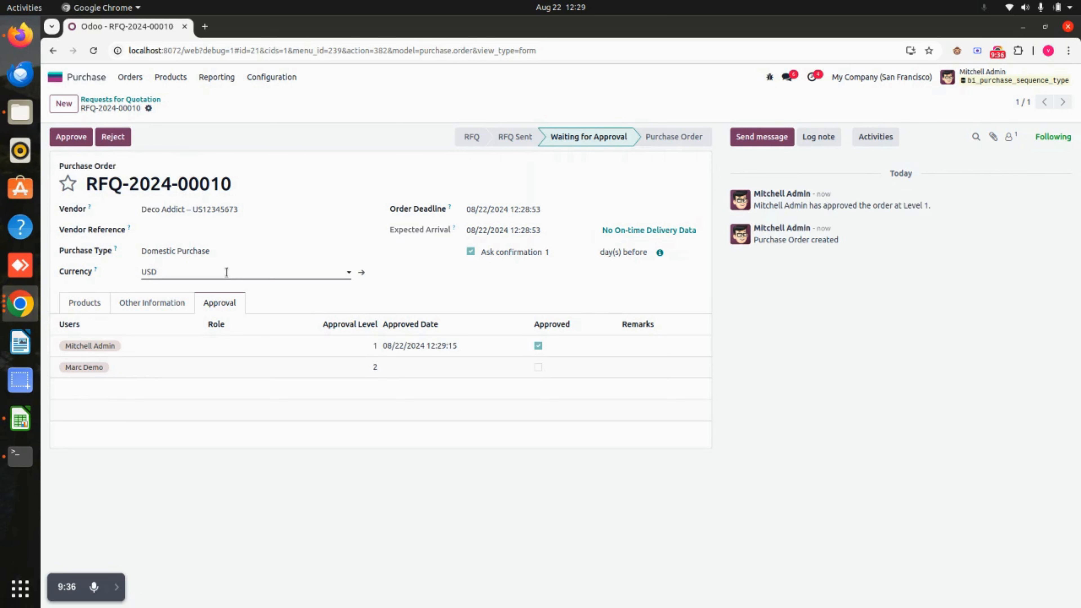
pyautogui.moveTo(590, 141)
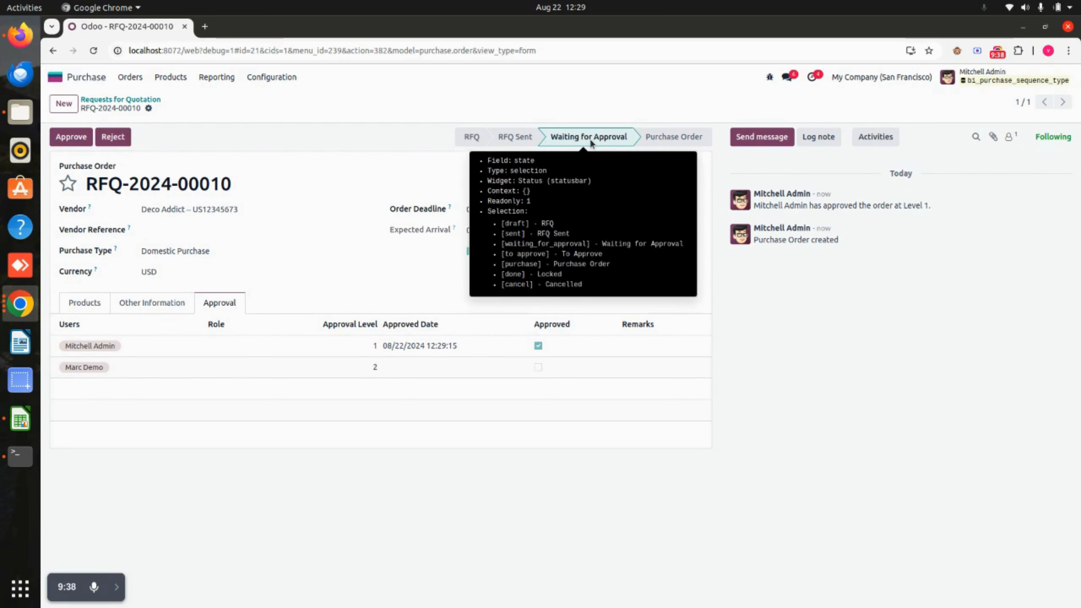
# - Switch to the second approver's incognito Chrome window, refresh it and return to the purchases waiting for approval
pyautogui.click(20, 303)
pyautogui.click(107, 326)
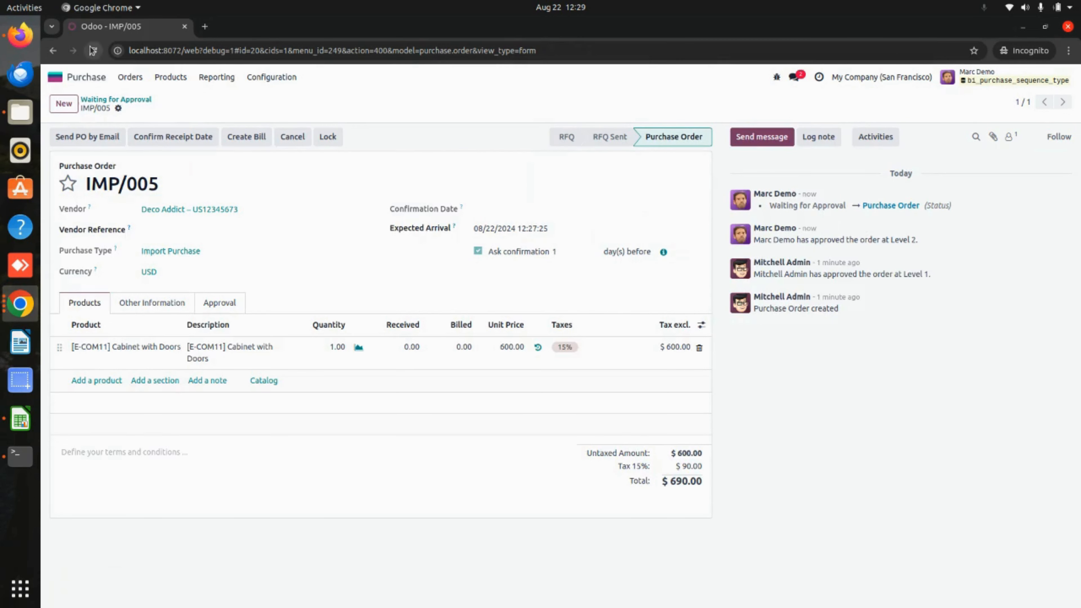
pyautogui.press('F5')
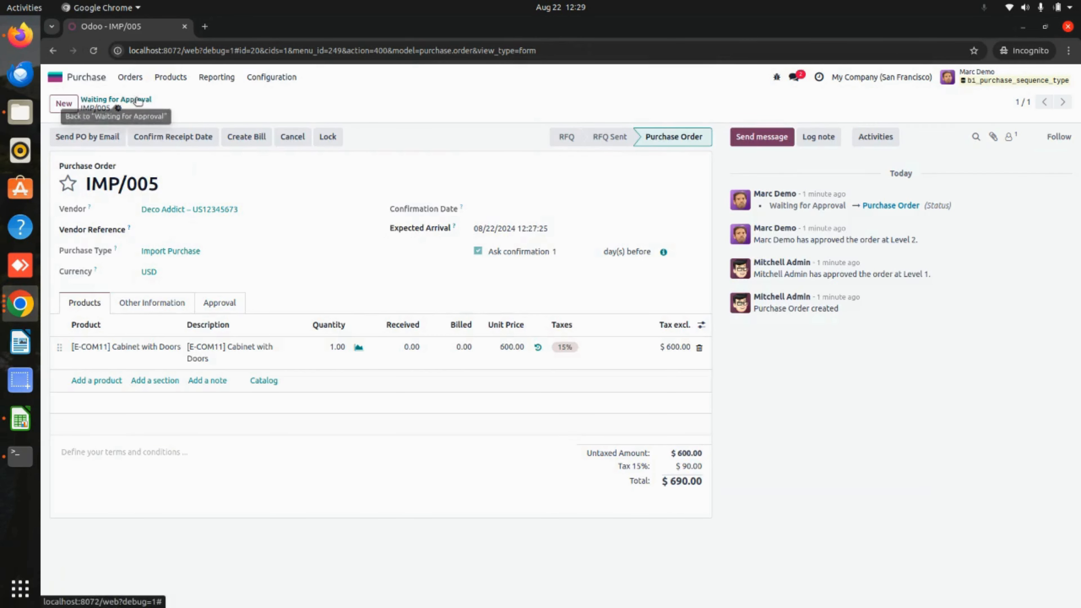
pyautogui.click(116, 101)
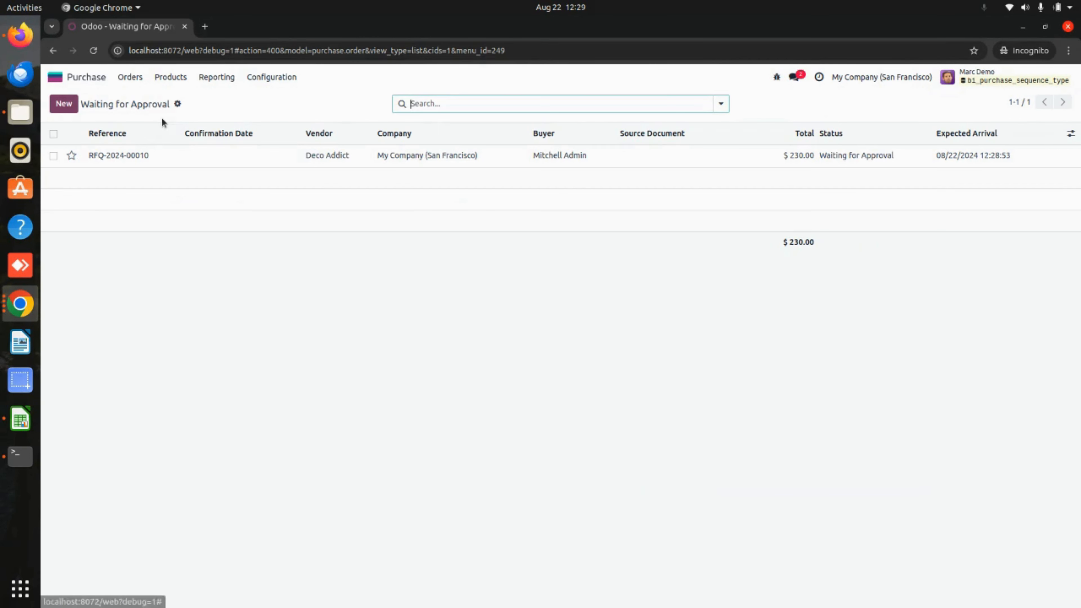
# - Reject the waiting Deco Addict order with the reason "Not Good product" and view its approval remarks
pyautogui.click(794, 159)
pyautogui.click(113, 136)
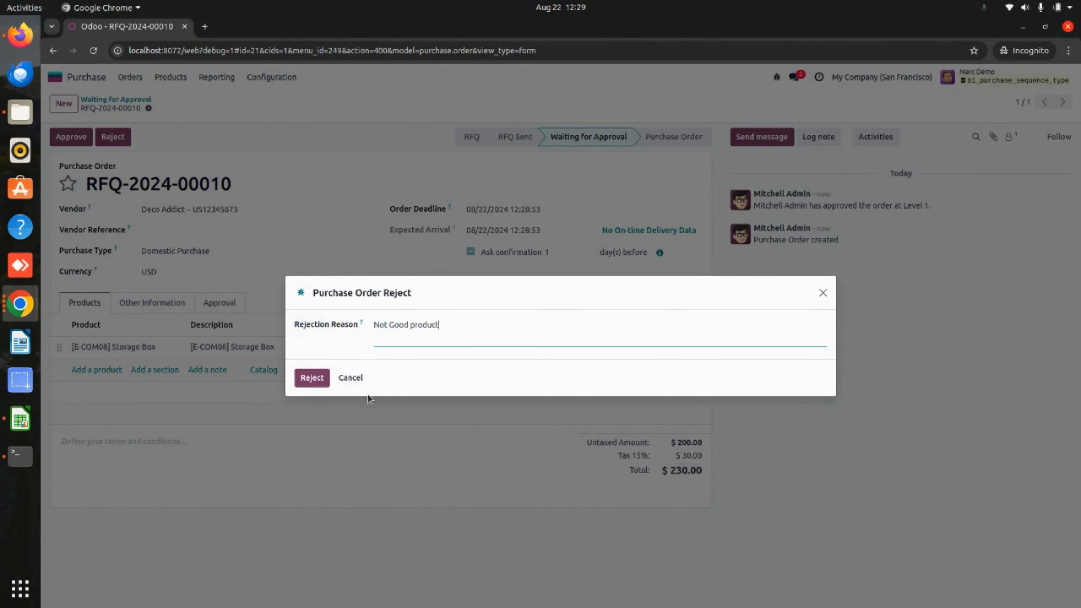
pyautogui.click(312, 377)
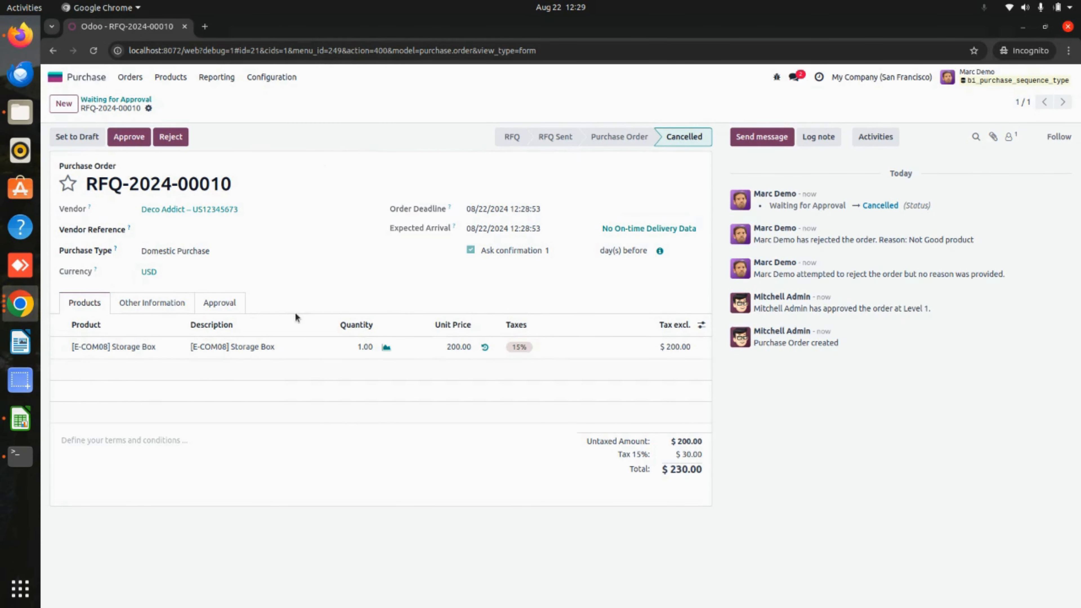
pyautogui.click(239, 308)
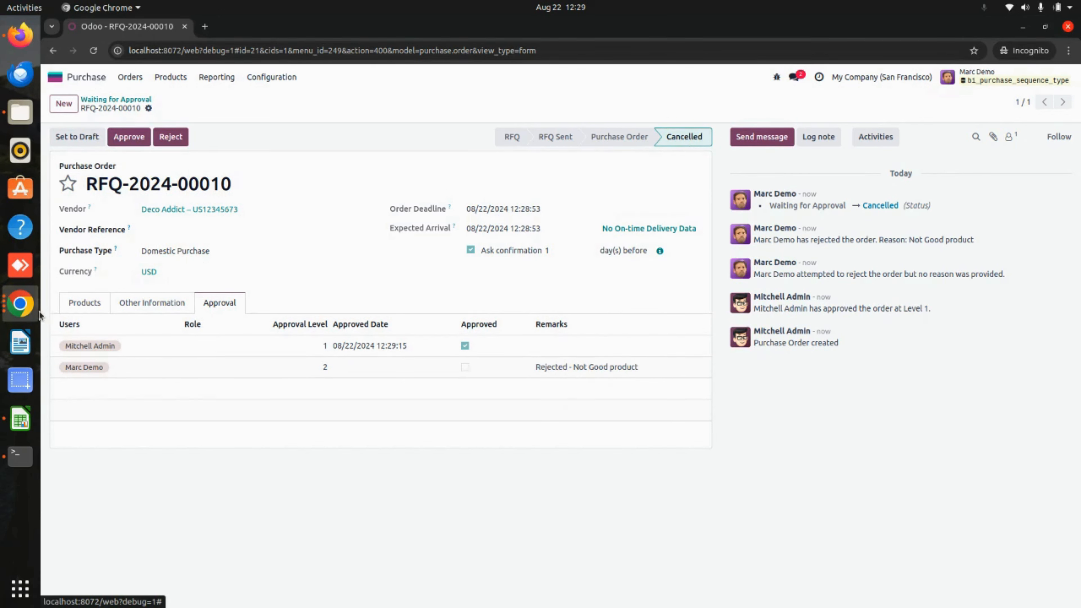
# - Switch back to the first approver's Chrome window, refresh the rejected Storage Box order and view its approval remarks
pyautogui.click(20, 304)
pyautogui.click(103, 144)
pyautogui.click(93, 51)
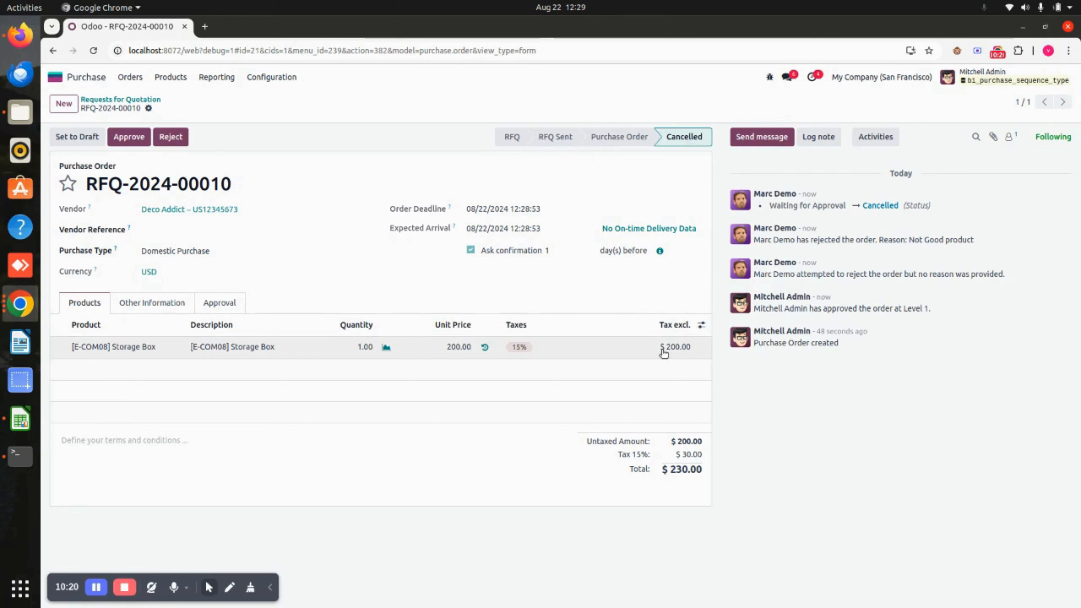
pyautogui.click(223, 307)
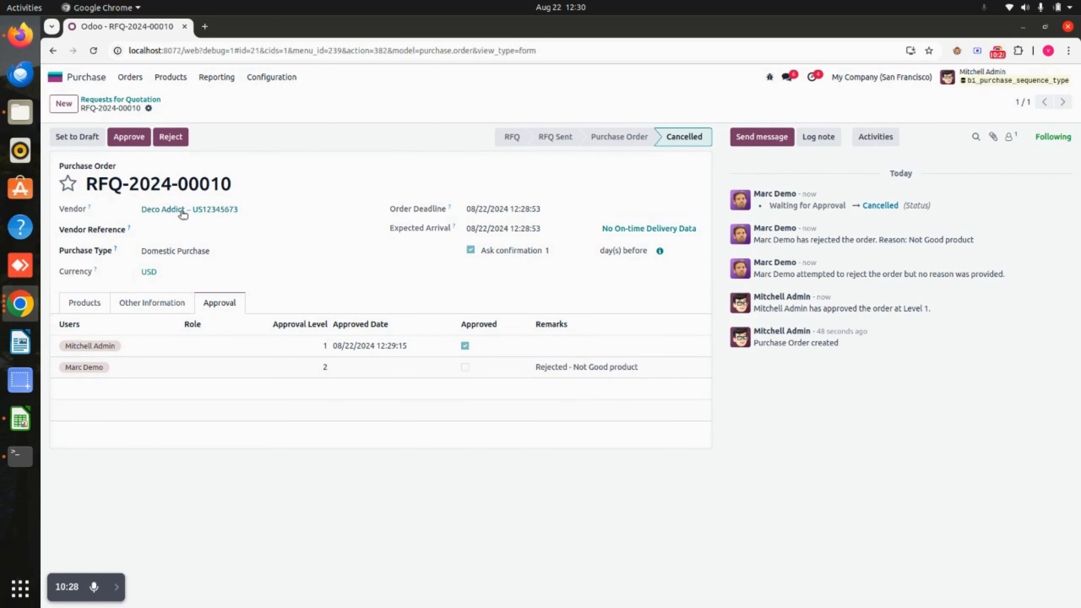
# - Set the rejected Storage Box order back to draft and return to the home screen with all apps
pyautogui.click(77, 137)
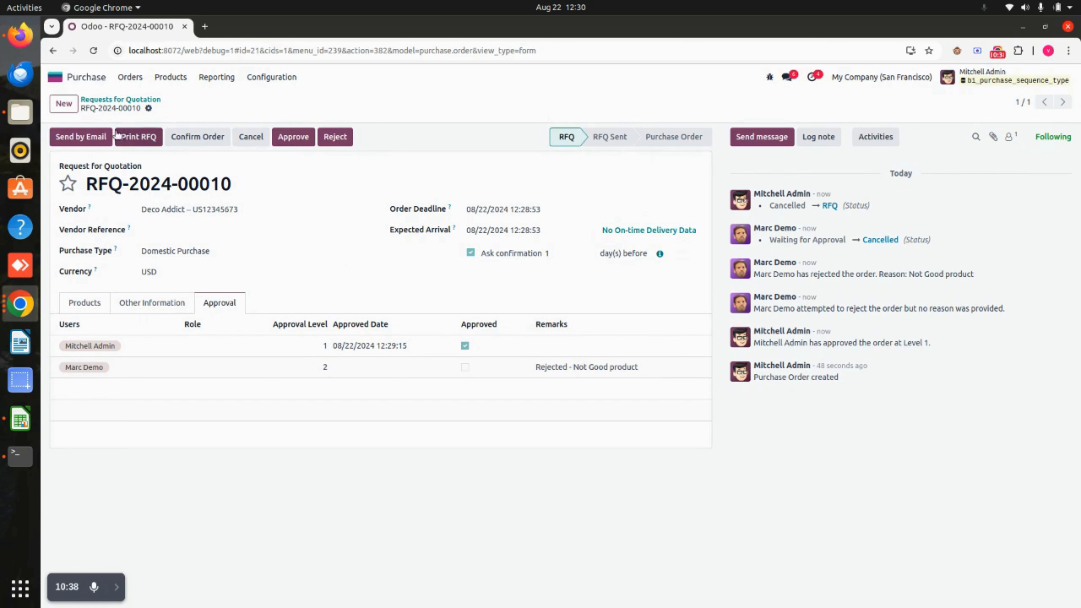
pyautogui.click(56, 77)
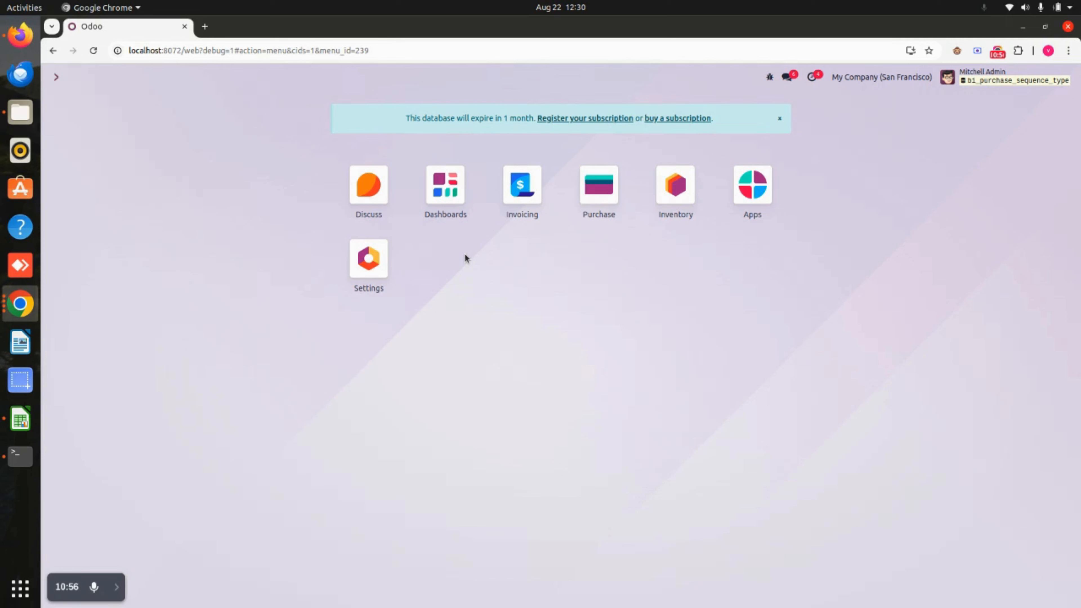
pyautogui.click(119, 594)
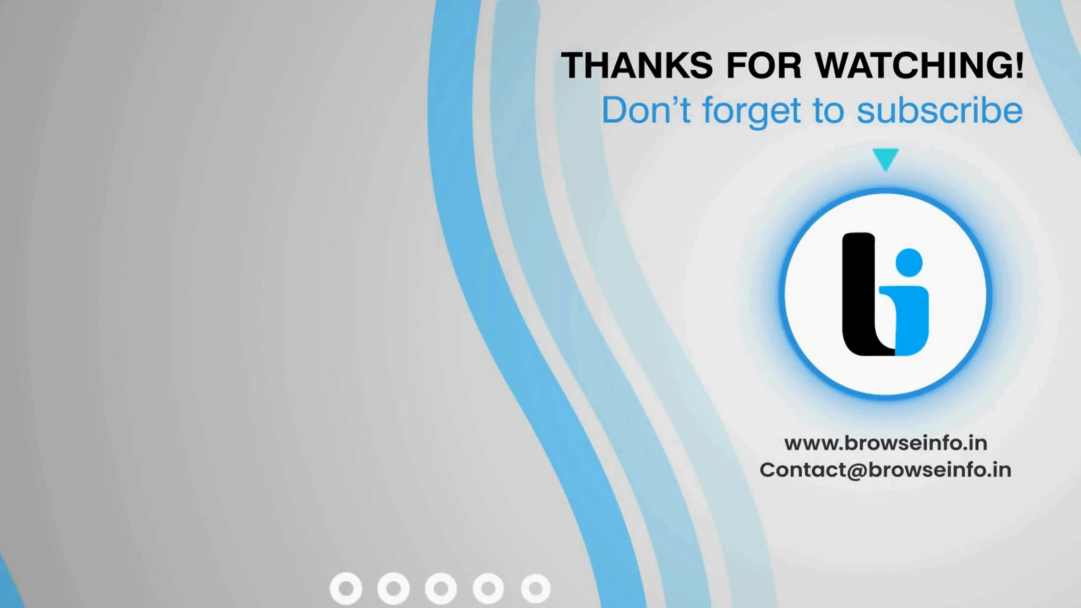